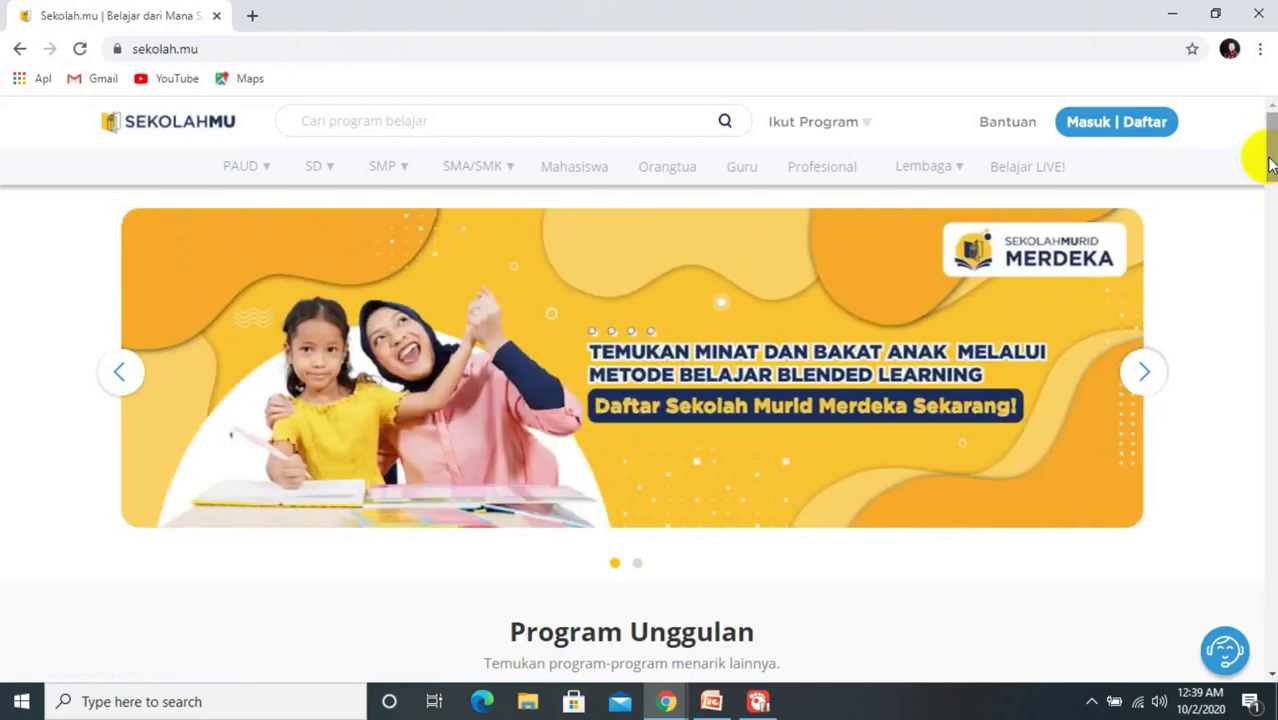
pyautogui.moveTo(1264, 166); pyautogui.dragTo(1266, 254)
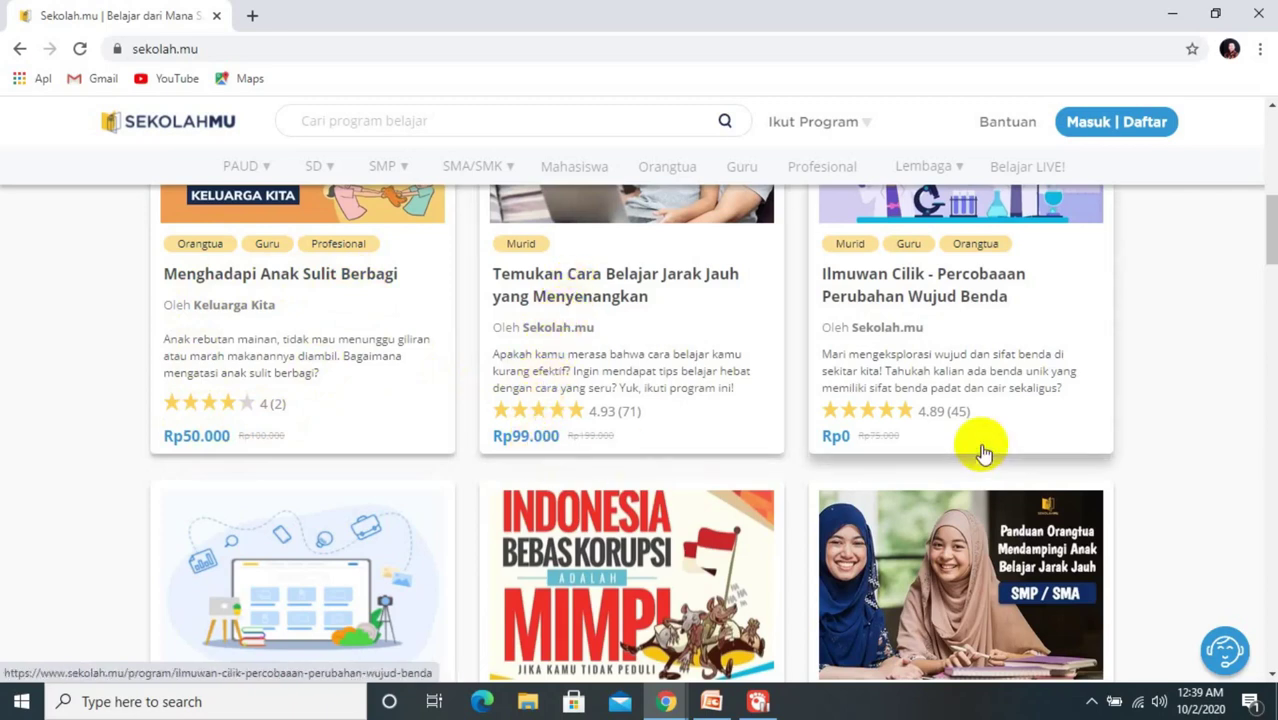
pyautogui.moveTo(1270, 214); pyautogui.dragTo(1266, 128)
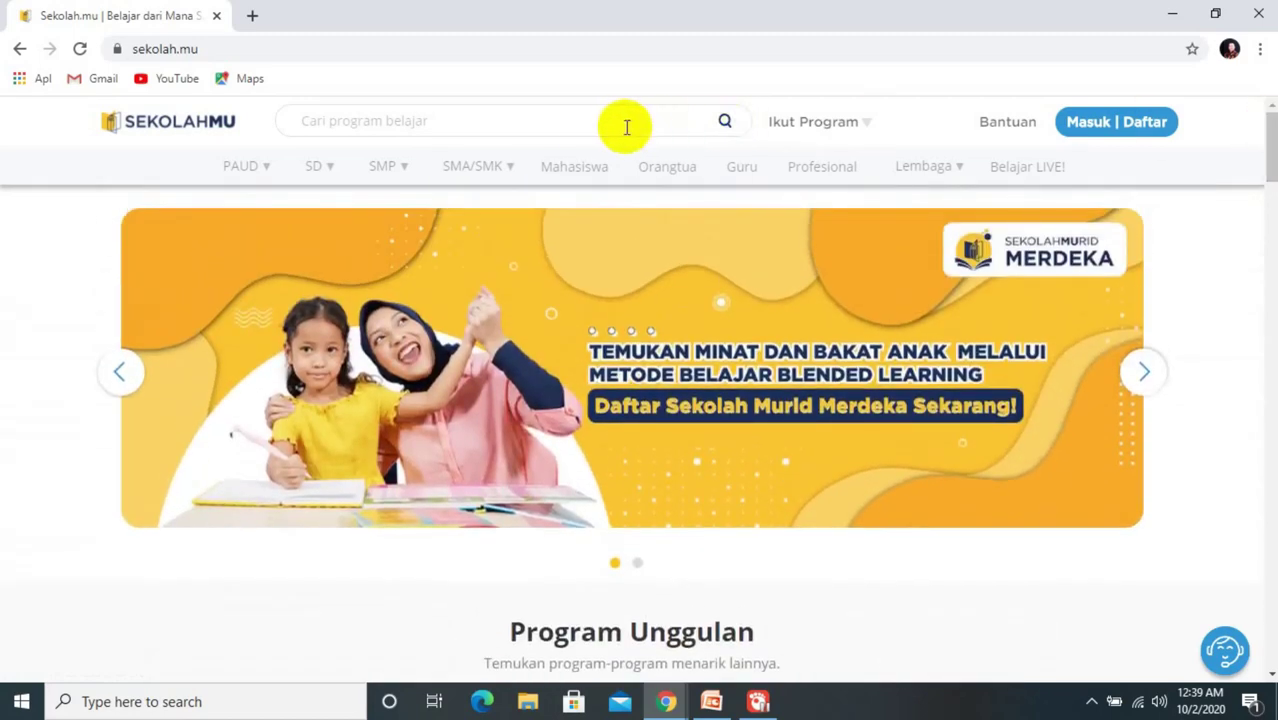
# Step: Search the programs for 'matematika' and scroll through the 12 results
pyautogui.click(572, 124)
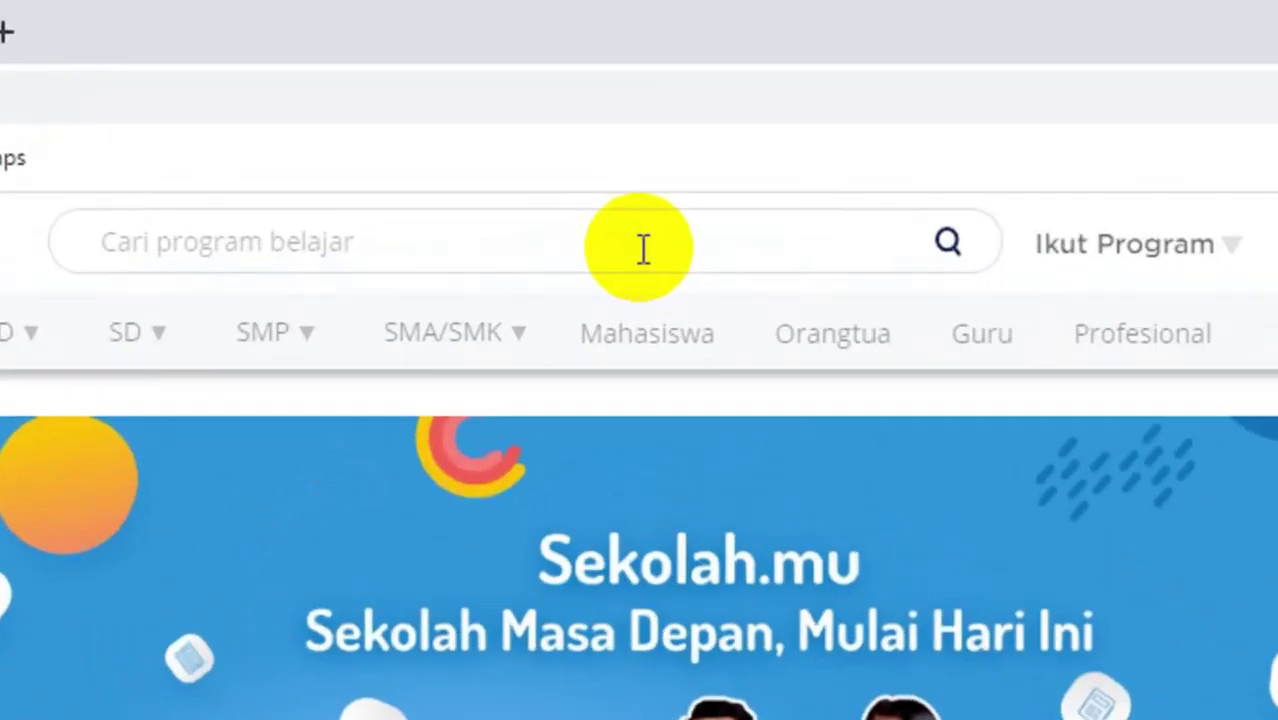
pyautogui.write('matematika')
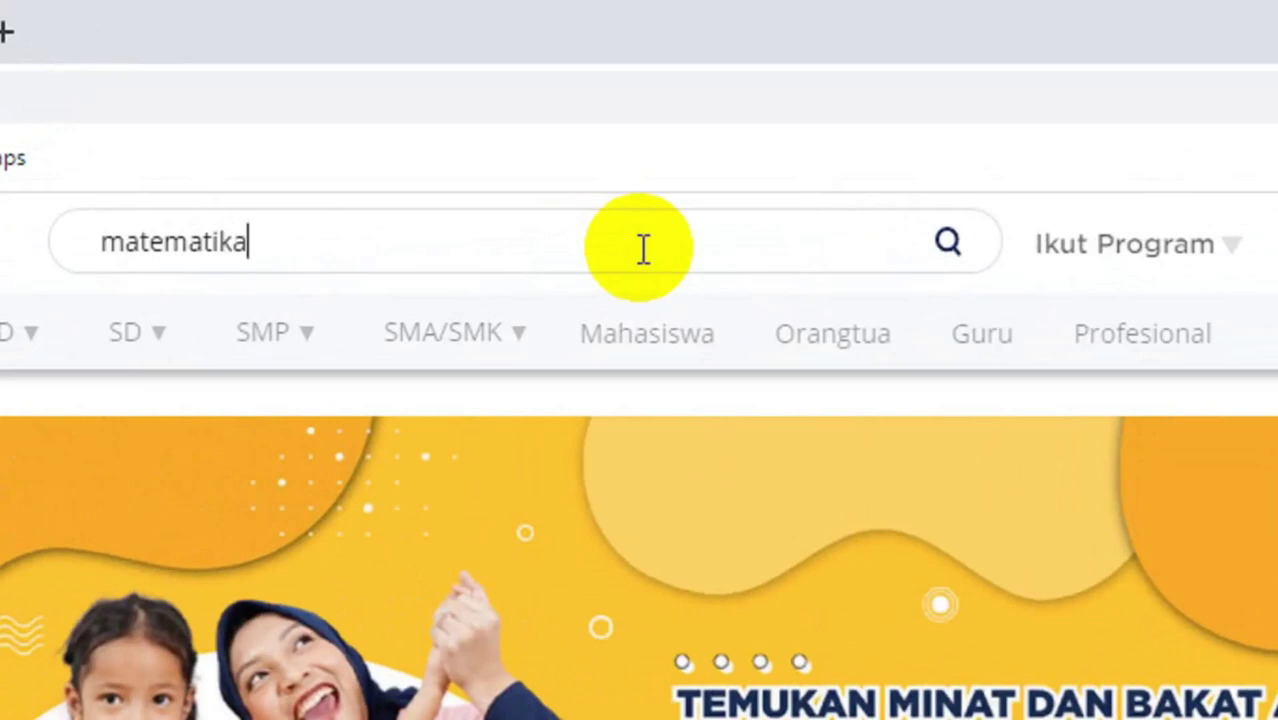
pyautogui.press('Return')
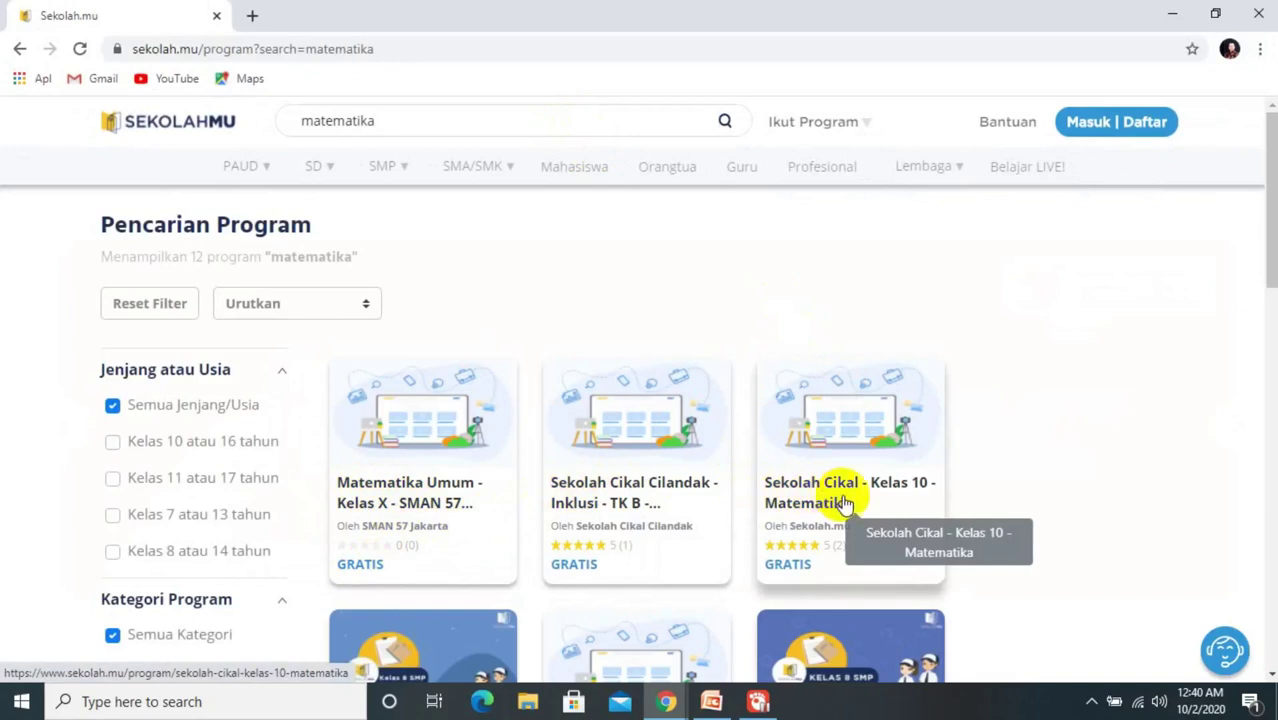
pyautogui.moveTo(1270, 255); pyautogui.dragTo(1262, 349)
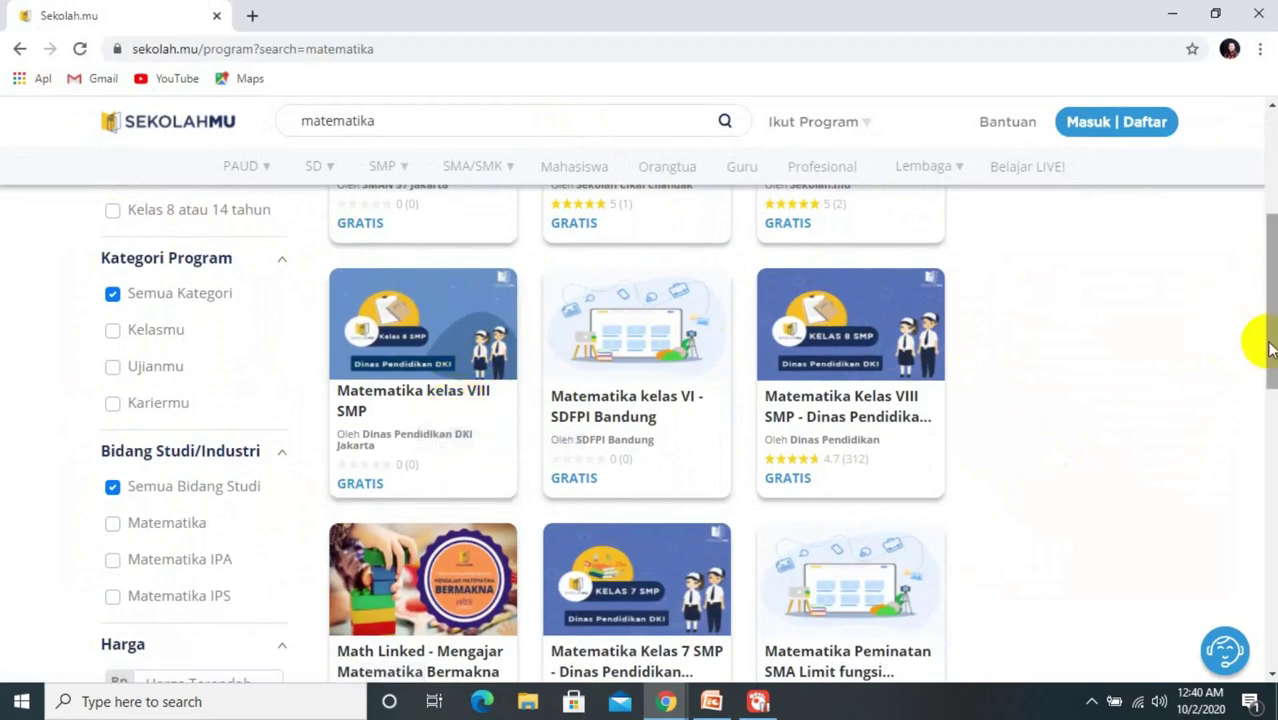
pyautogui.moveTo(1262, 251); pyautogui.dragTo(1272, 132)
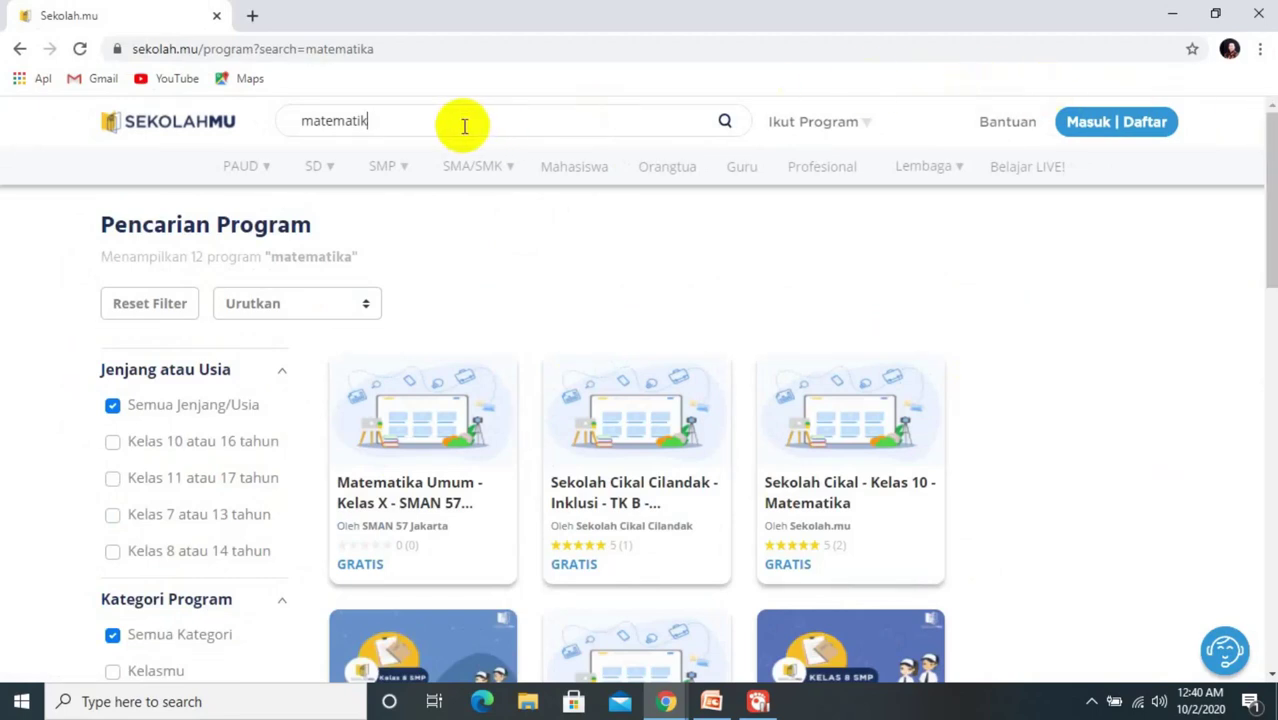
# Step: Replace the search with 'biologi' and scroll the 12 Biologi results down and up
pyautogui.press('BackSpace')
pyautogui.press('BackSpace')
pyautogui.write('biologi')
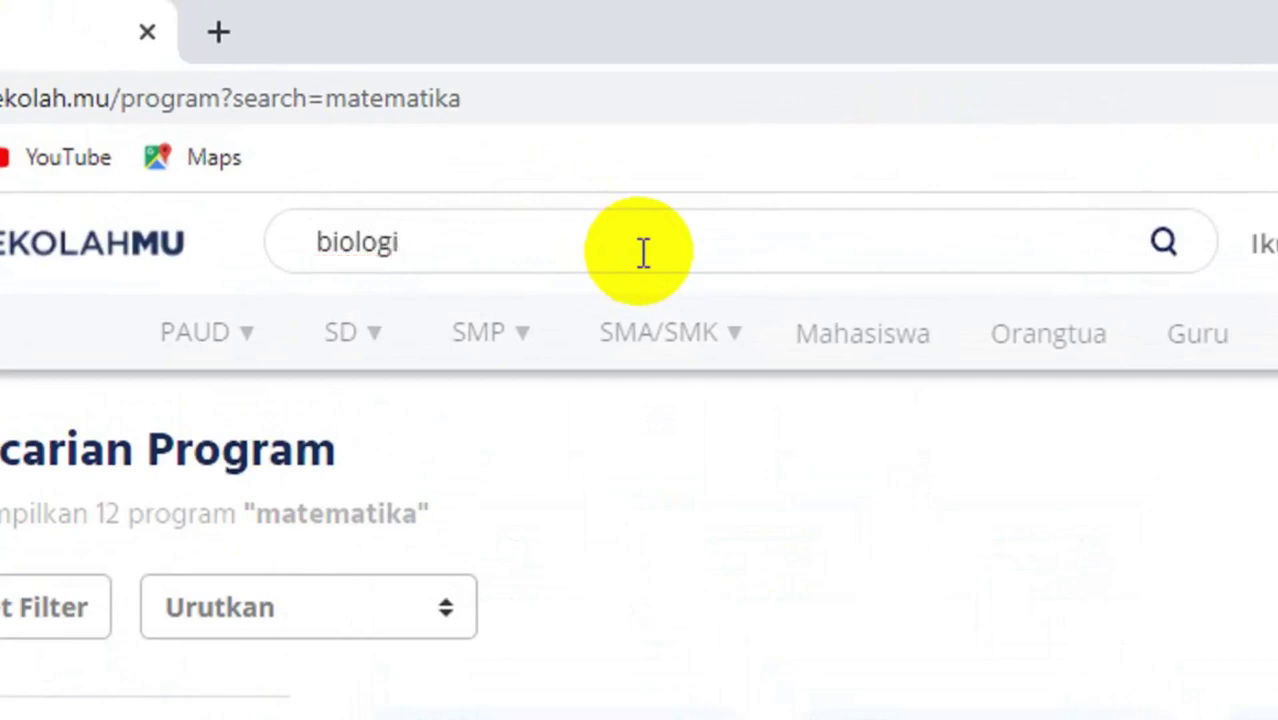
pyautogui.press('Return')
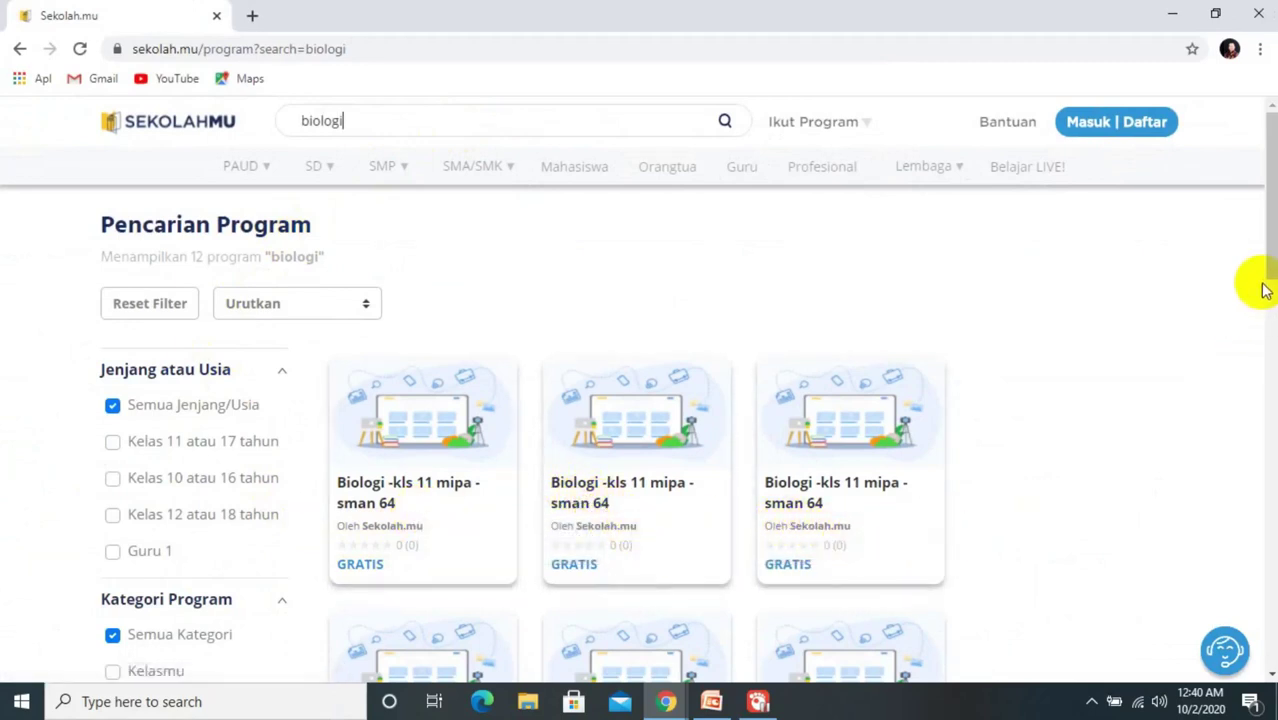
pyautogui.click(1268, 410)
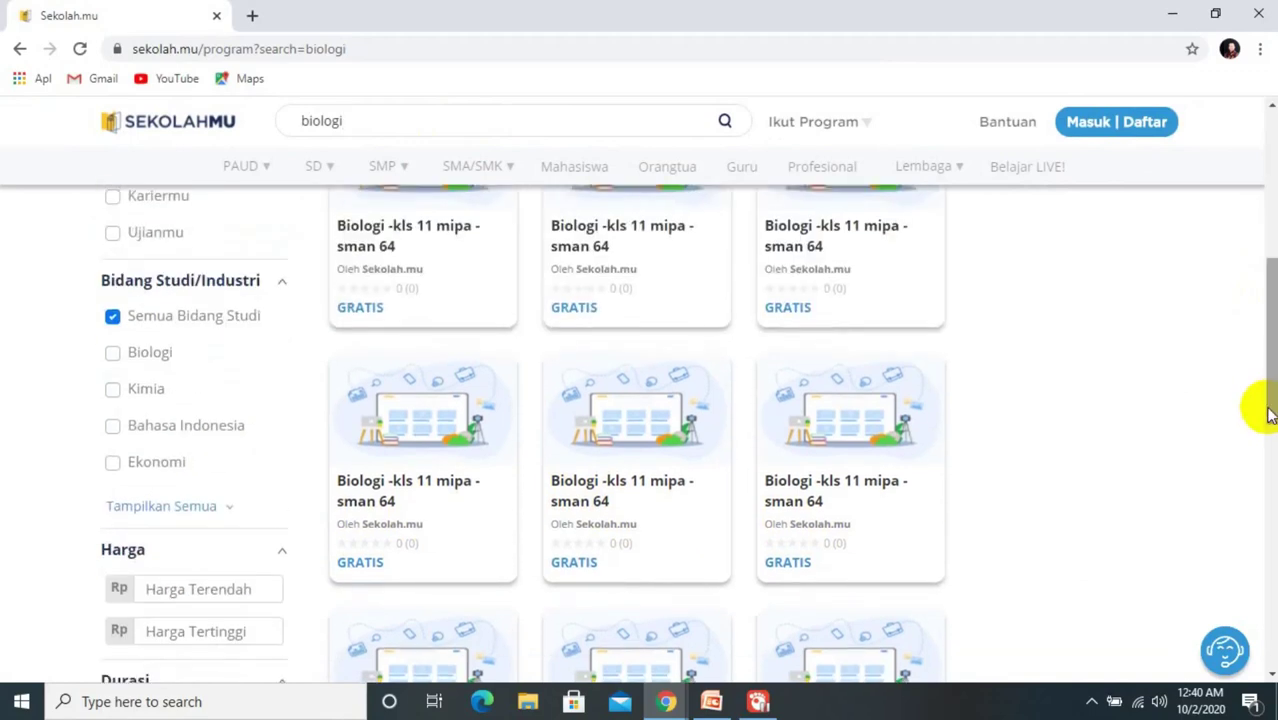
pyautogui.click(1272, 220)
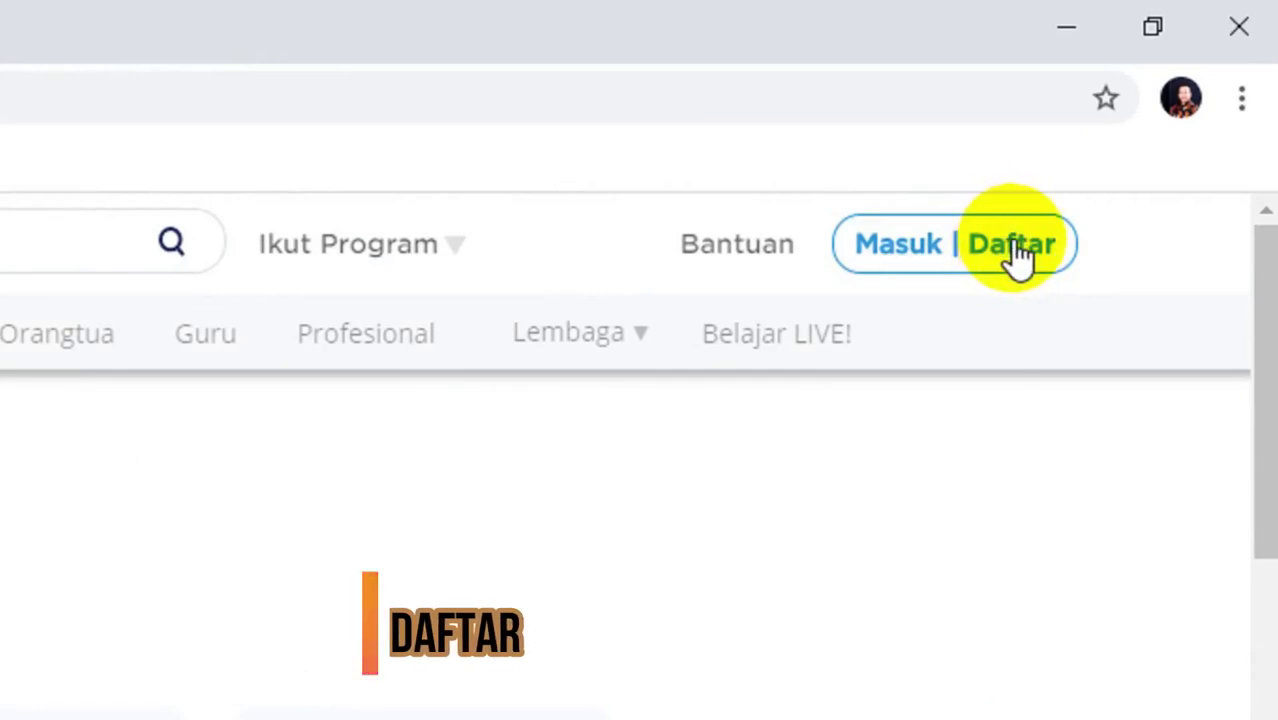
# Step: Open 'Masuk | Daftar' and choose 'Masuk dengan Google'
pyautogui.click(1015, 250)
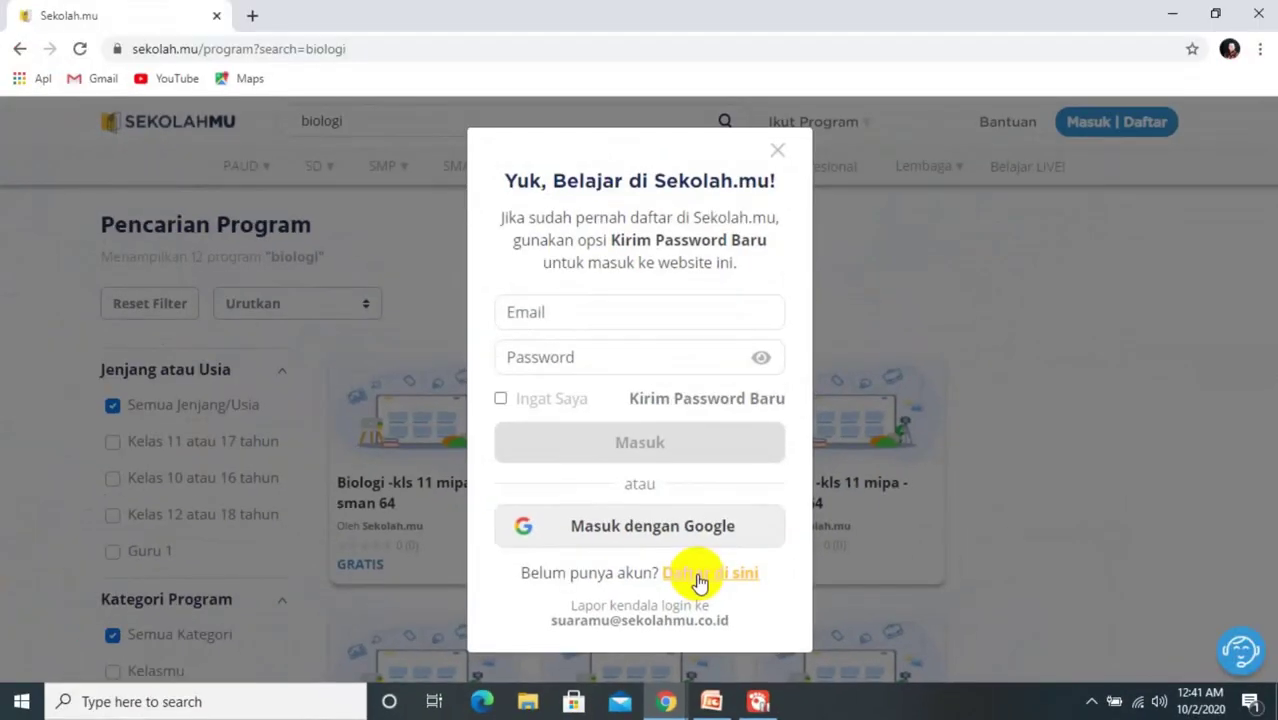
pyautogui.click(666, 528)
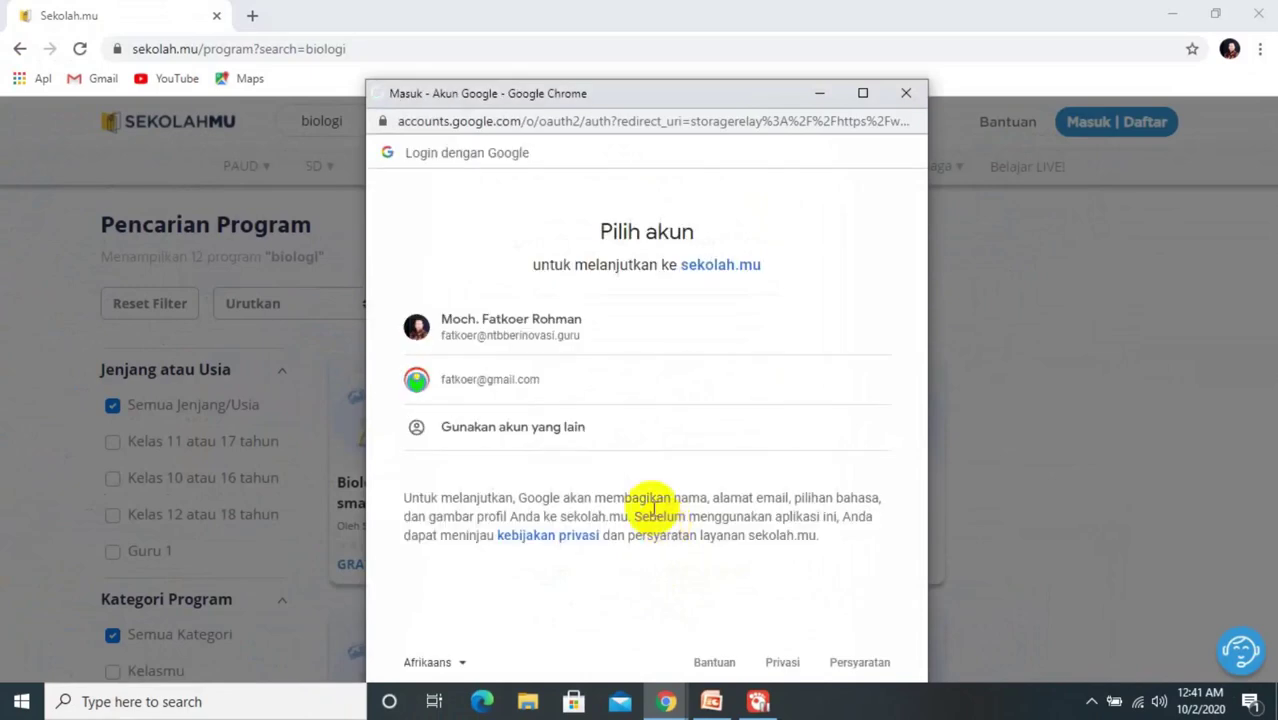
# Step: Sign in with a different Google account, entering its email address and password
pyautogui.click(486, 429)
pyautogui.hotkey('ctrl', 'v')
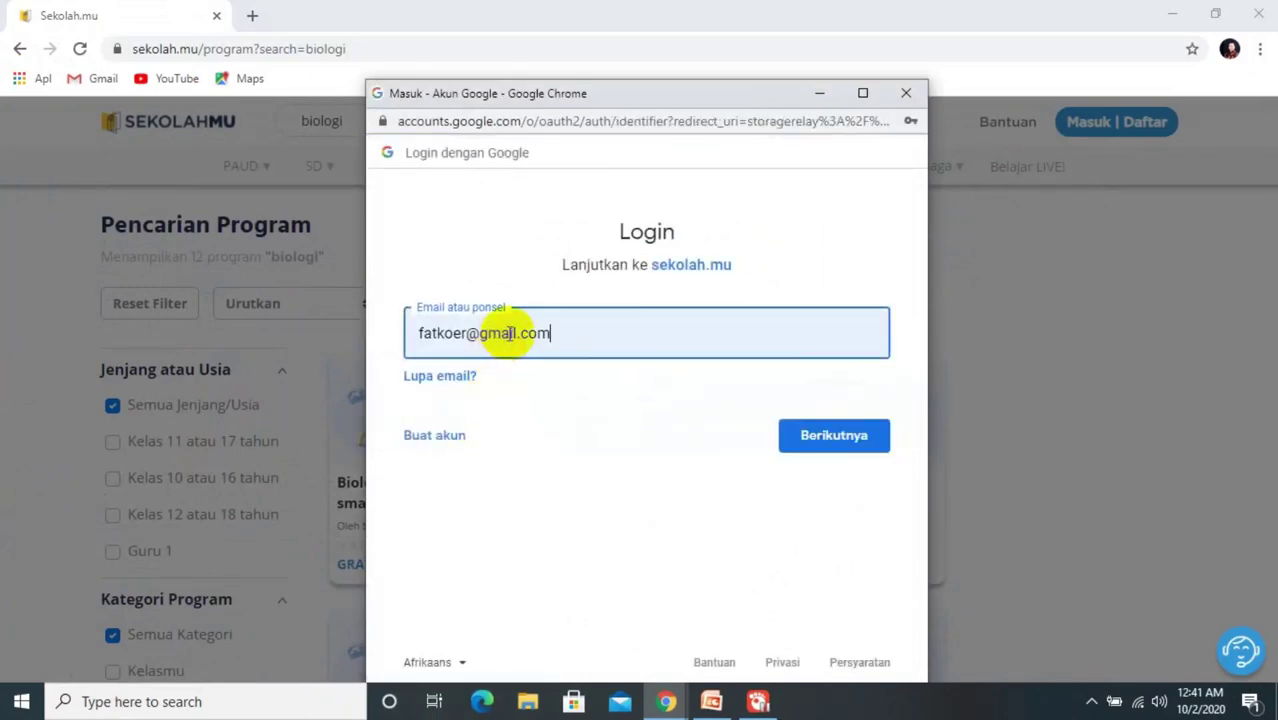
pyautogui.click(562, 326)
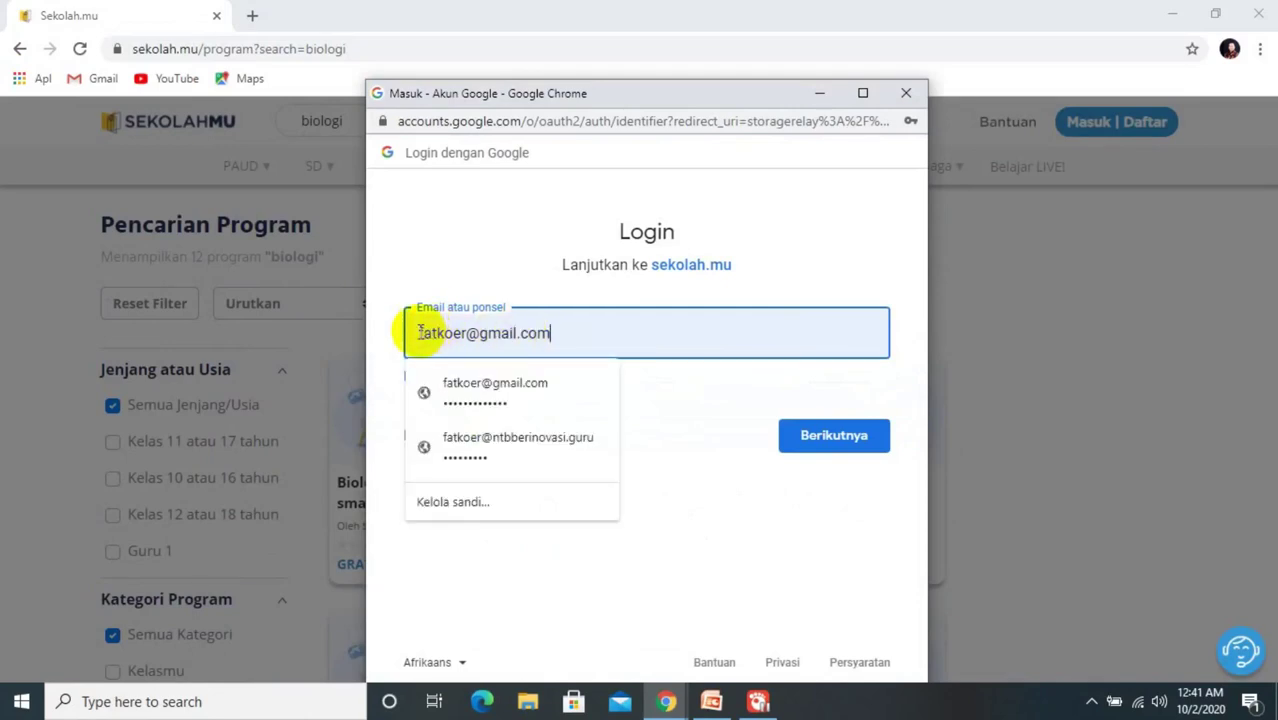
pyautogui.moveTo(420, 333); pyautogui.dragTo(562, 337)
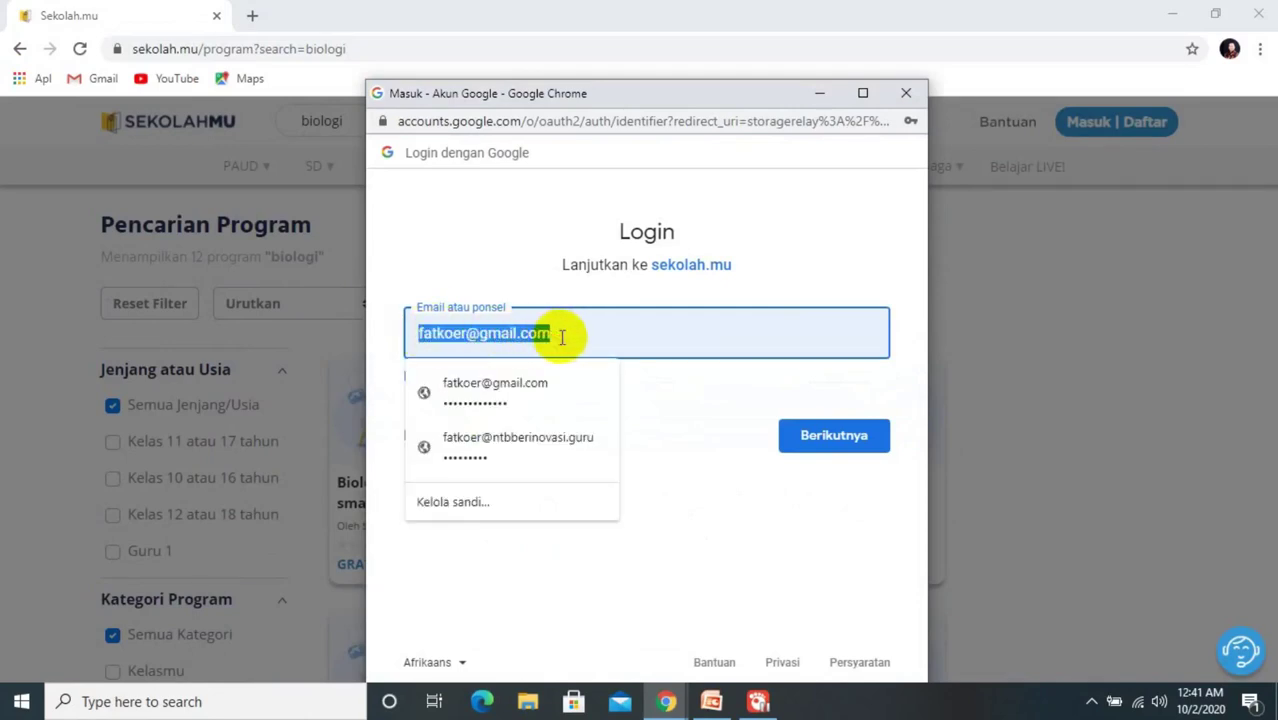
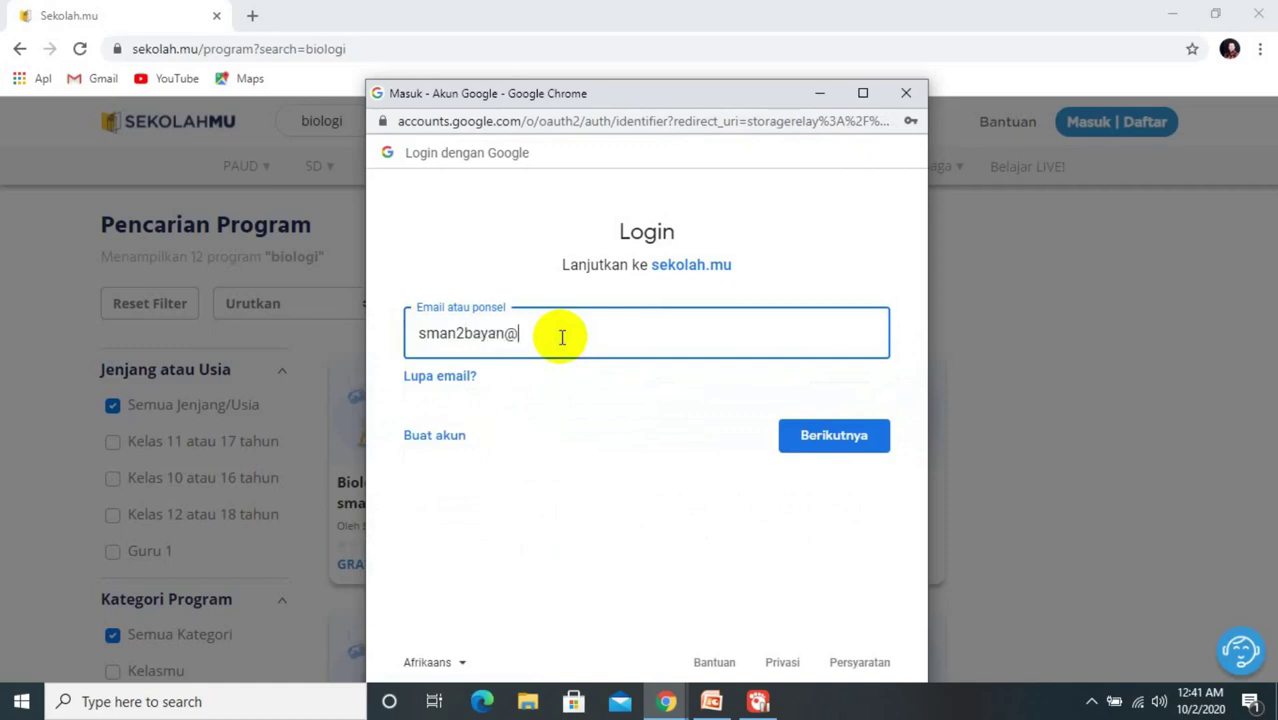
pyautogui.click(808, 441)
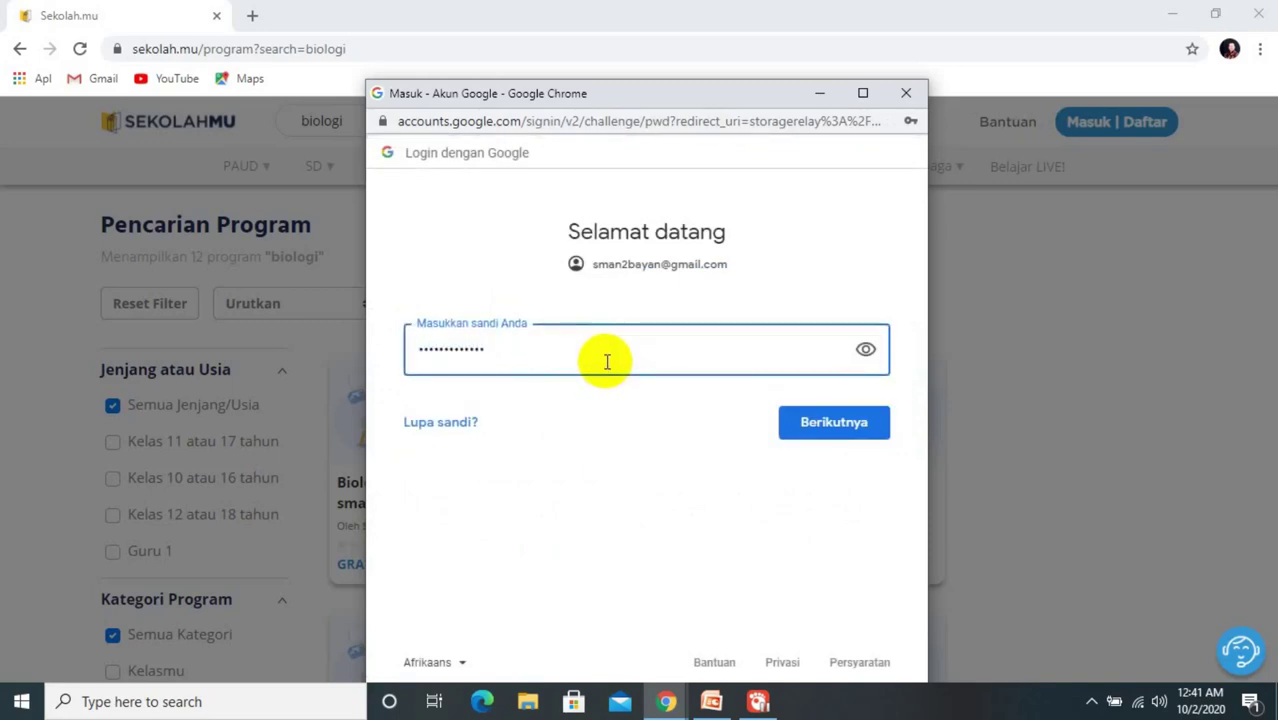
pyautogui.click(813, 423)
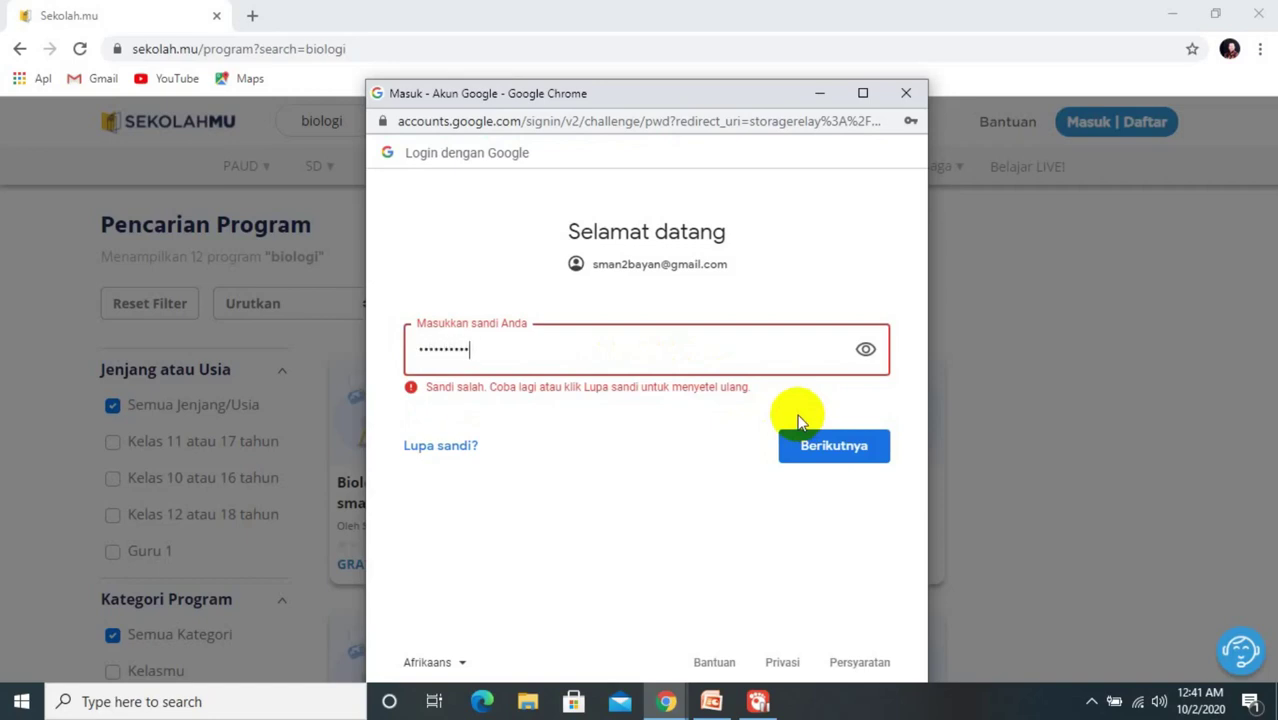
pyautogui.click(842, 450)
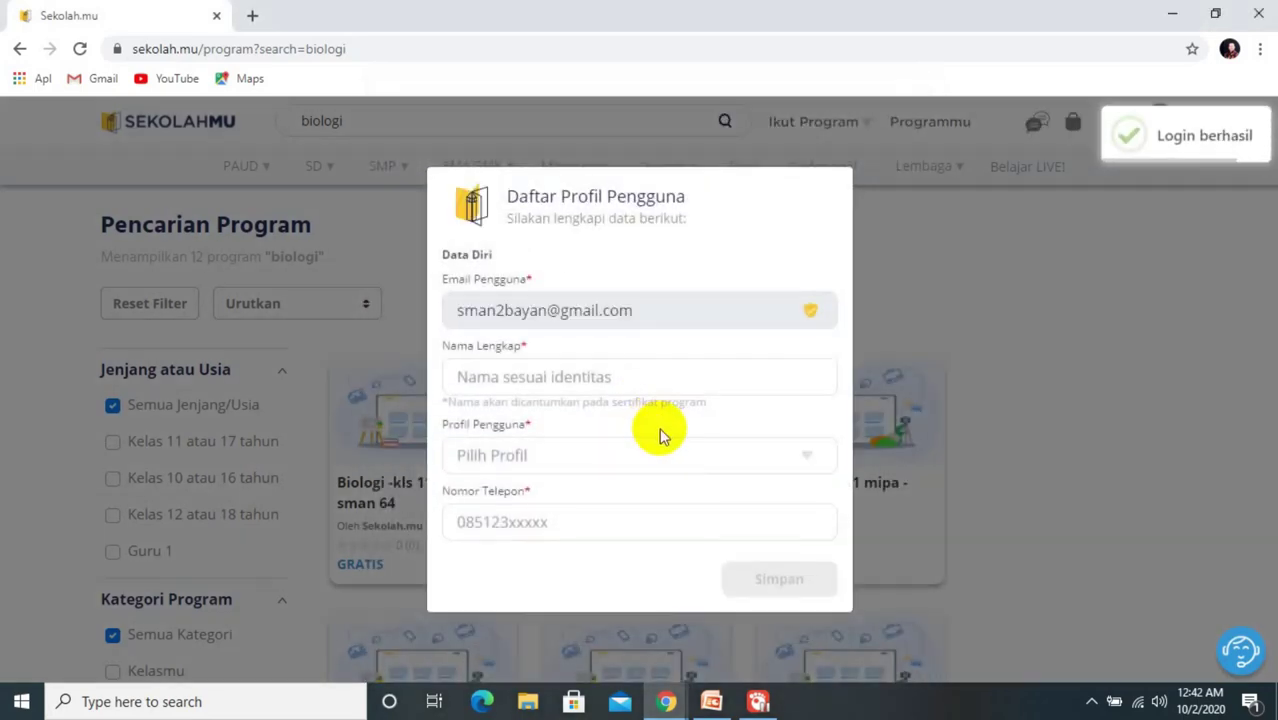
# Step: Enter the user's full name, choose the Guru atau Dosen profile, and type the phone number
pyautogui.click(621, 375)
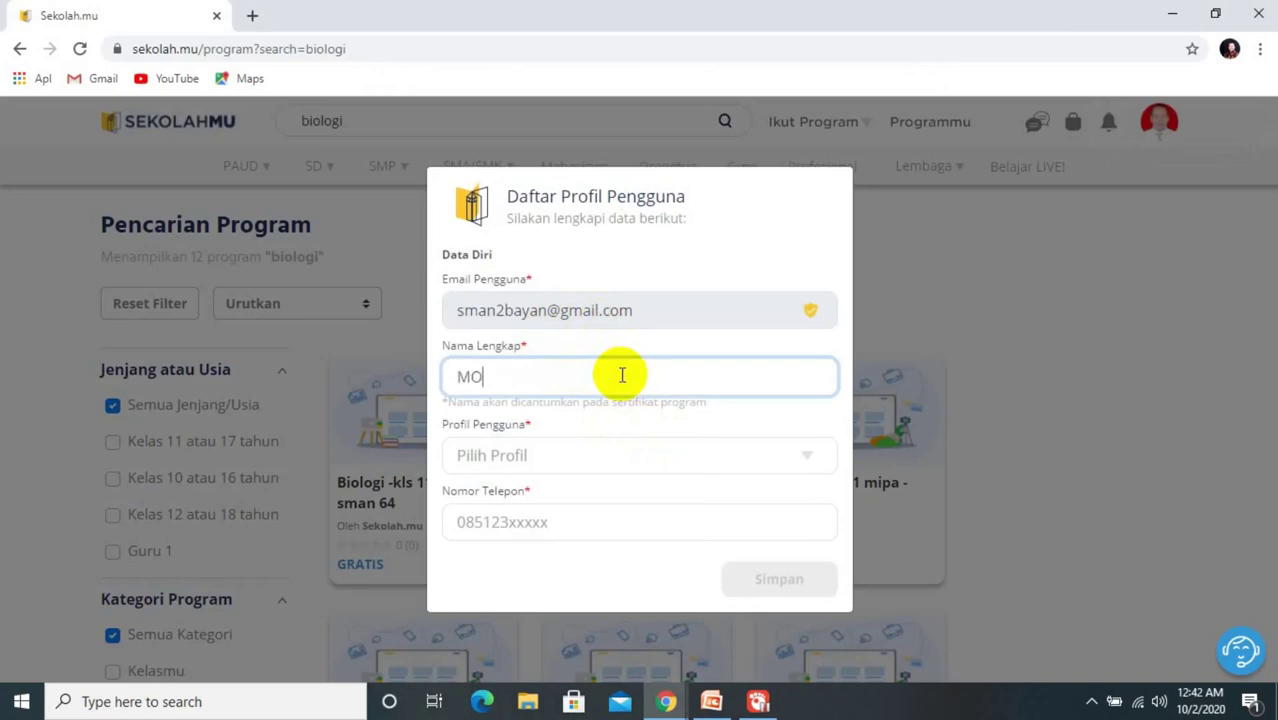
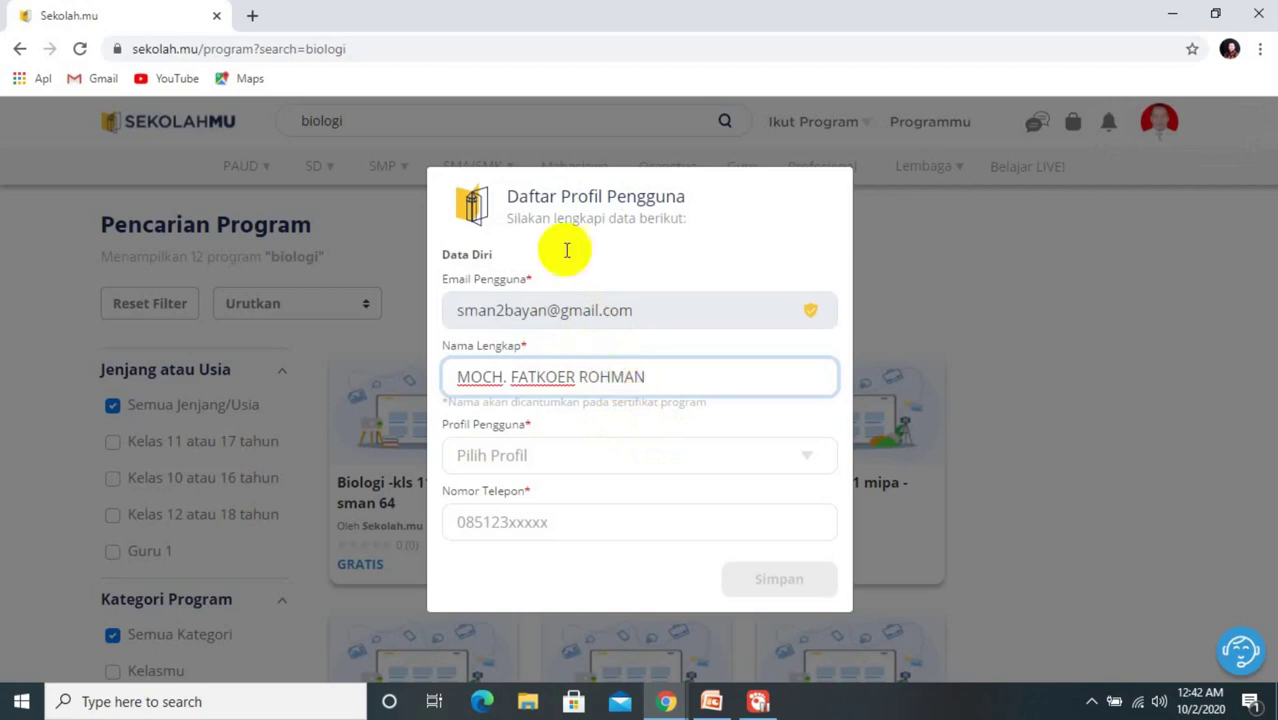
pyautogui.click(804, 457)
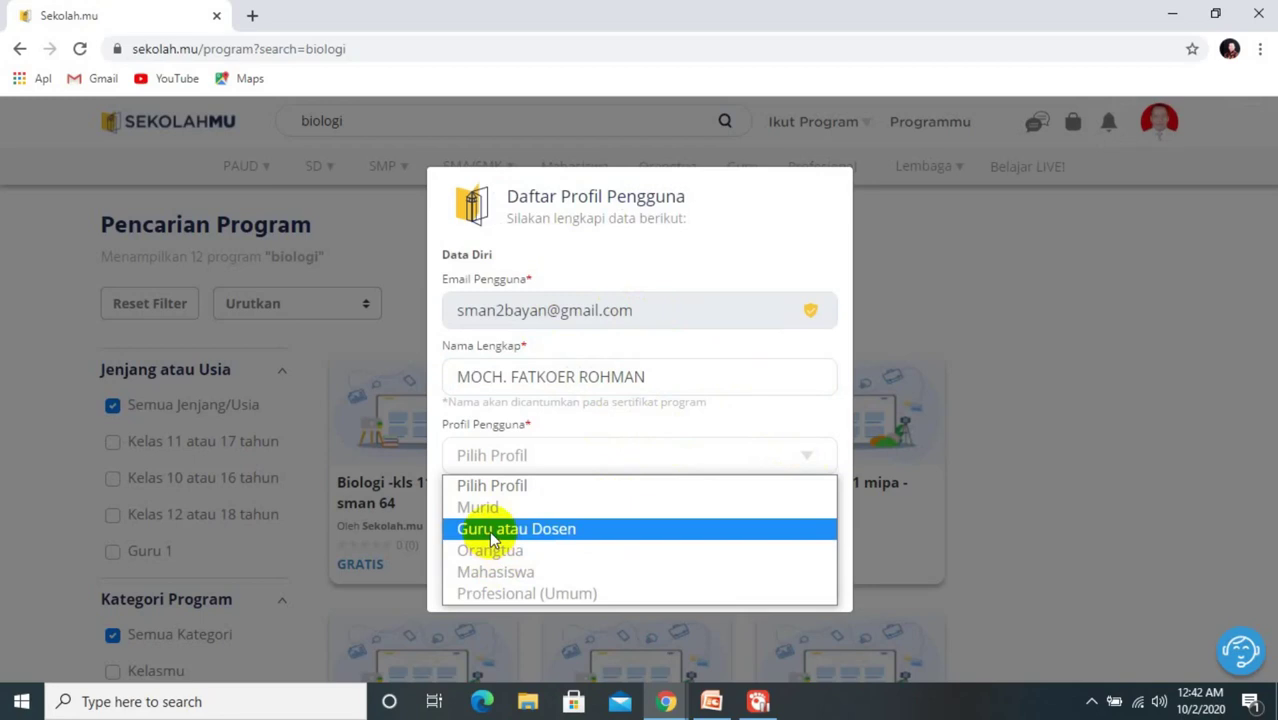
pyautogui.click(491, 530)
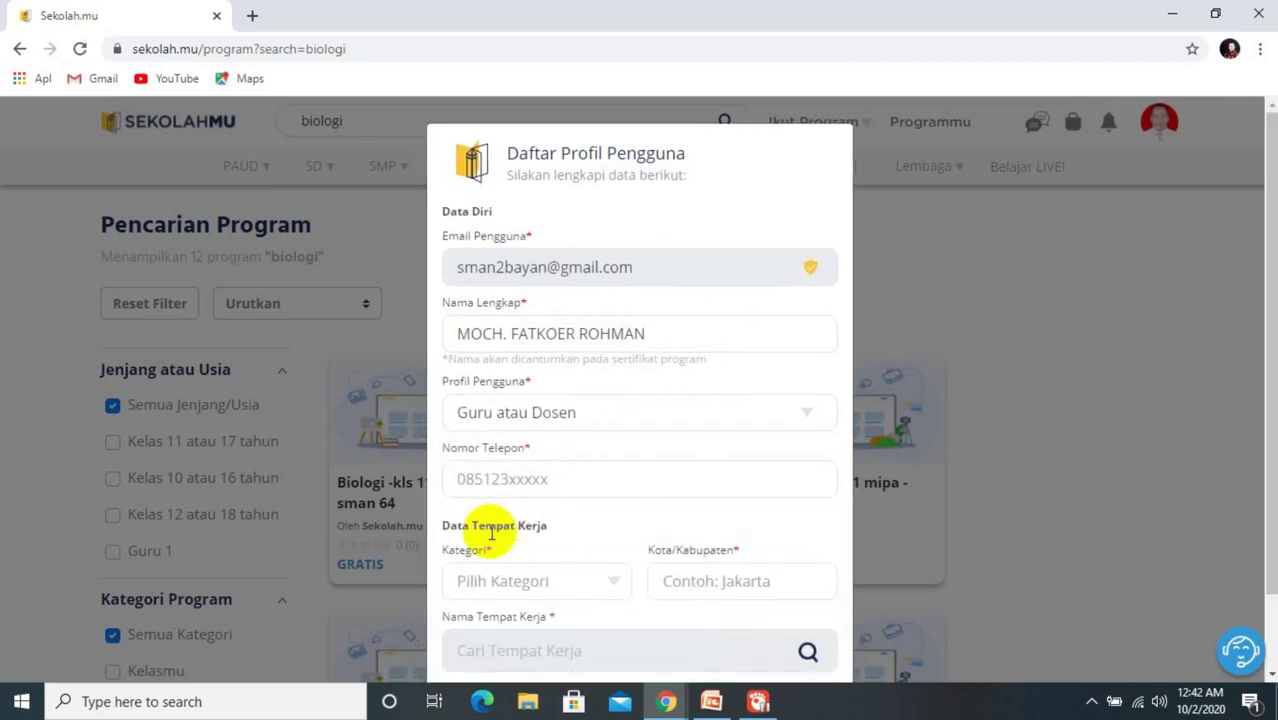
pyautogui.click(555, 478)
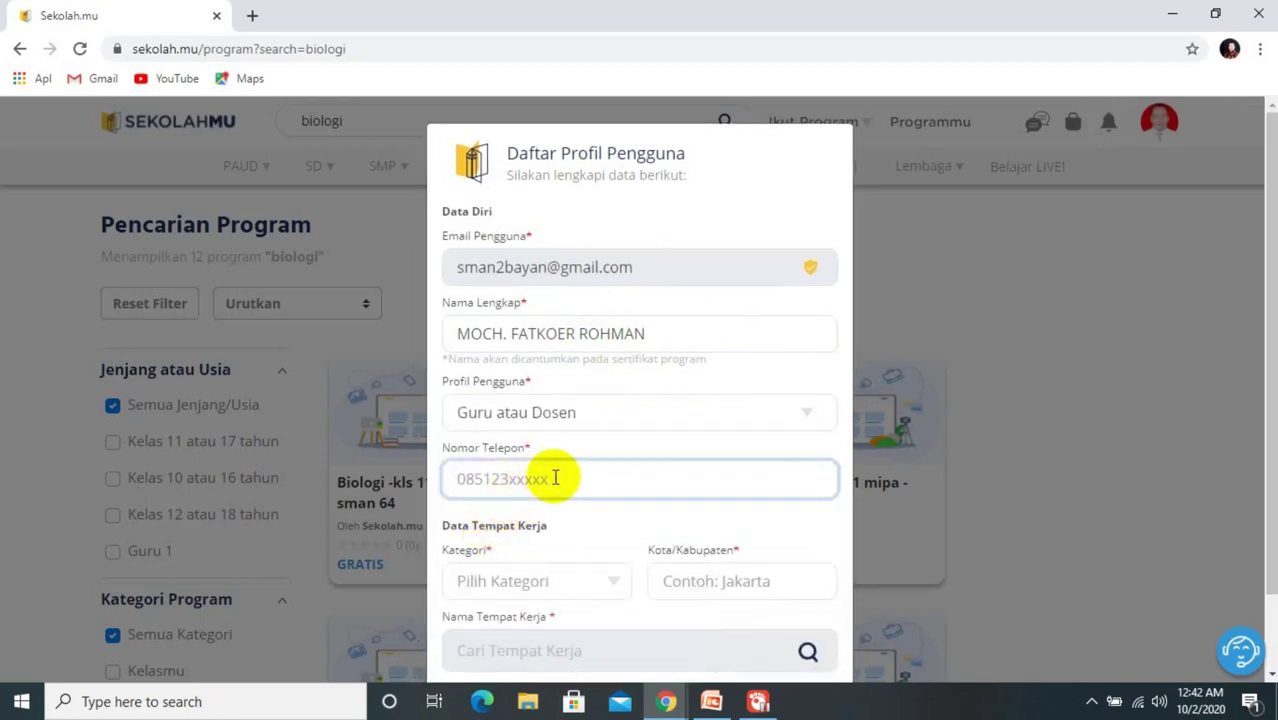
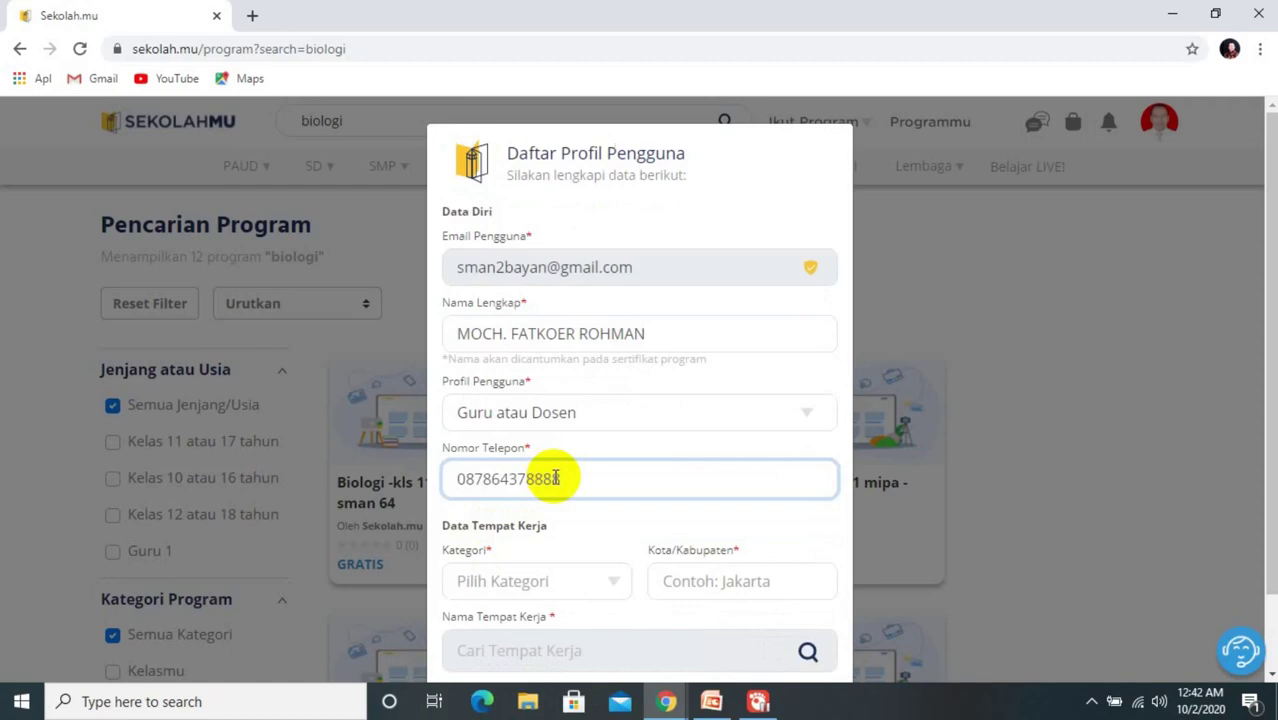
# Step: Set the workplace category to Formal and the city to Kab. Lombok Utara
pyautogui.click(617, 590)
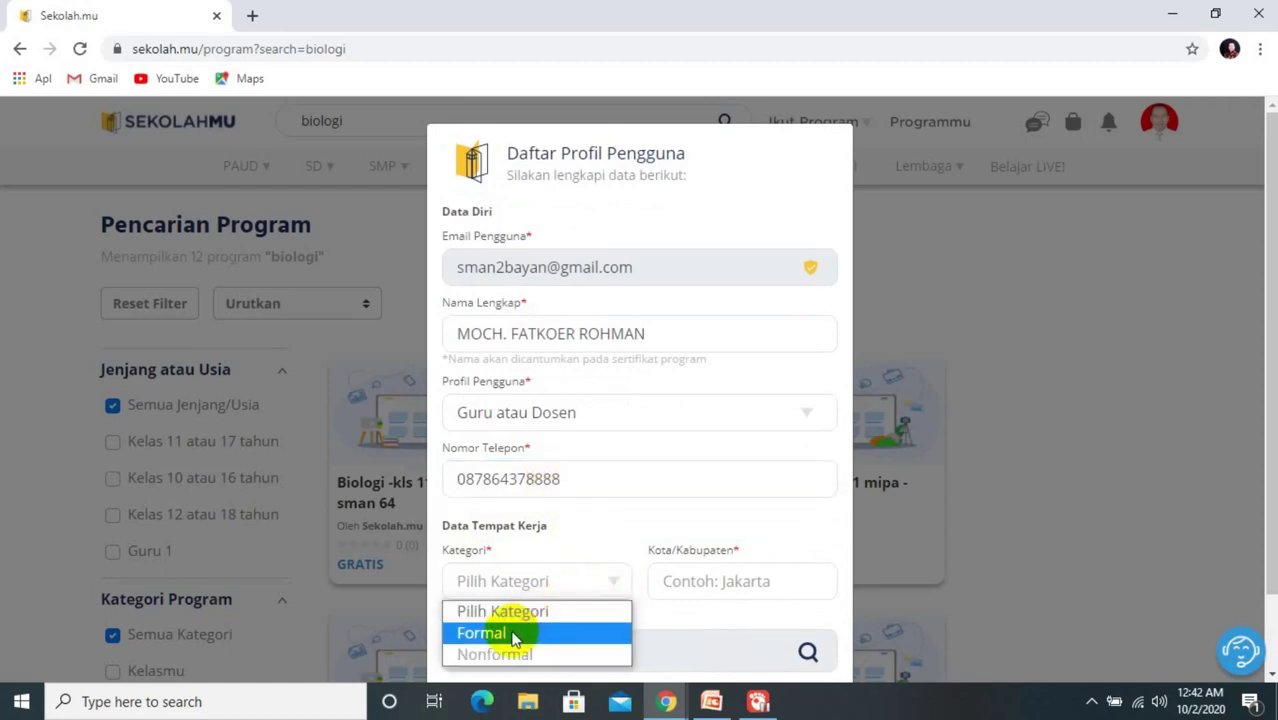
pyautogui.click(488, 633)
pyautogui.click(716, 589)
pyautogui.write('Lo')
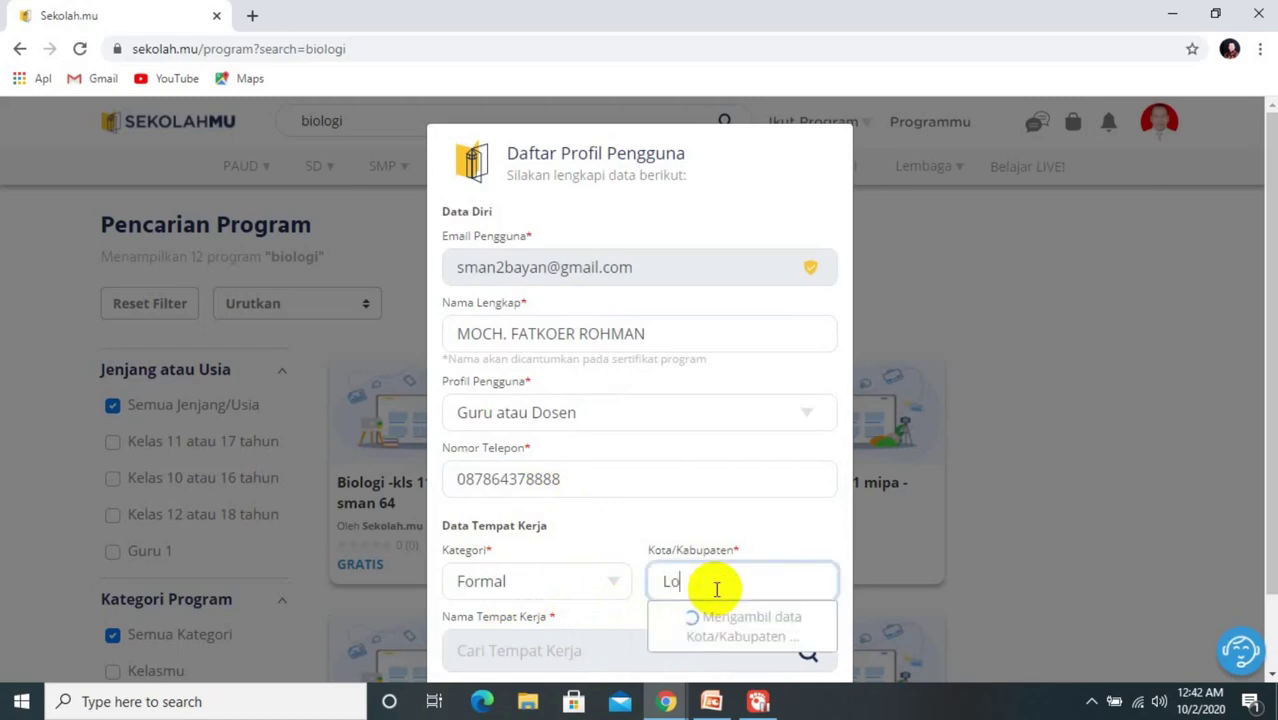
pyautogui.write('mbok')
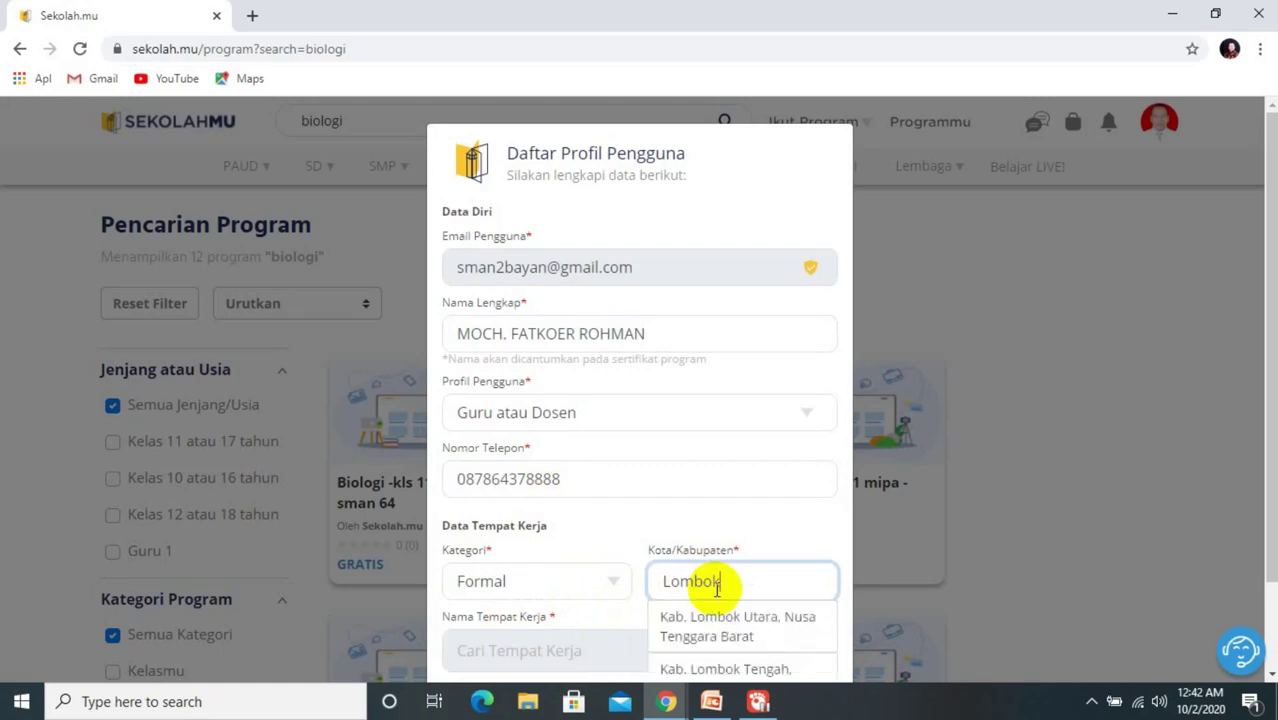
pyautogui.click(718, 638)
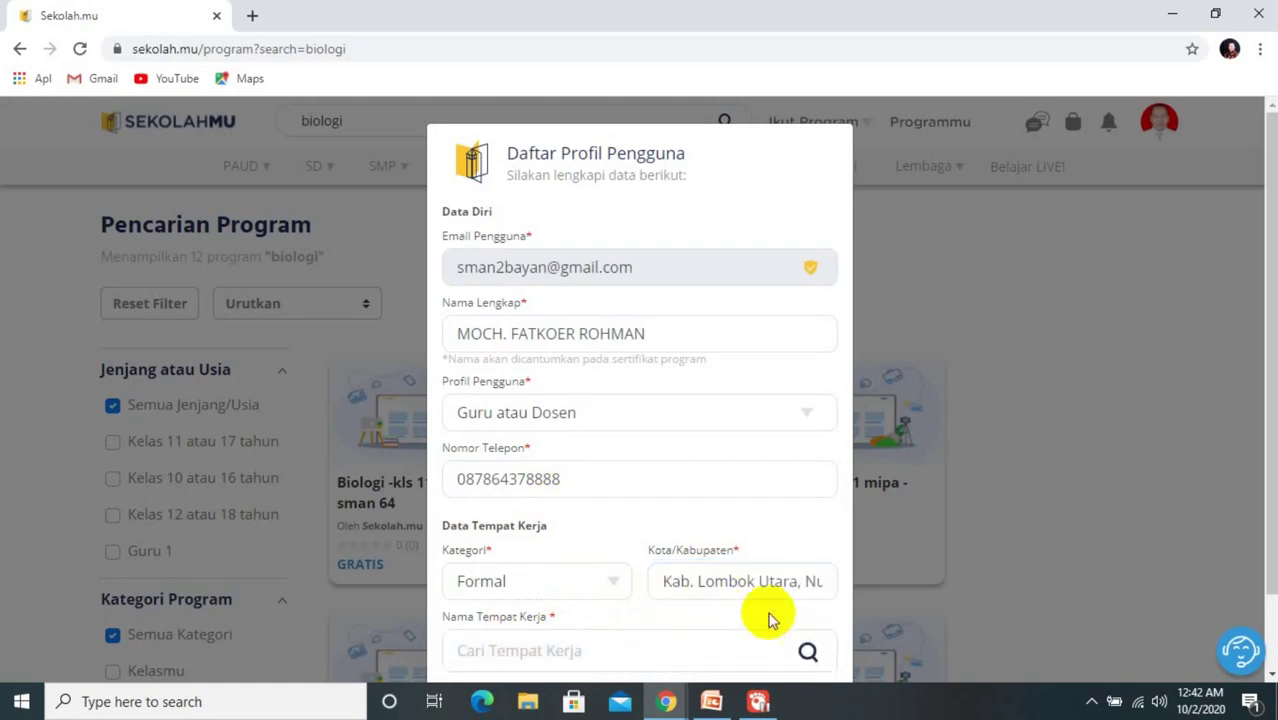
pyautogui.moveTo(1273, 425); pyautogui.dragTo(1270, 497)
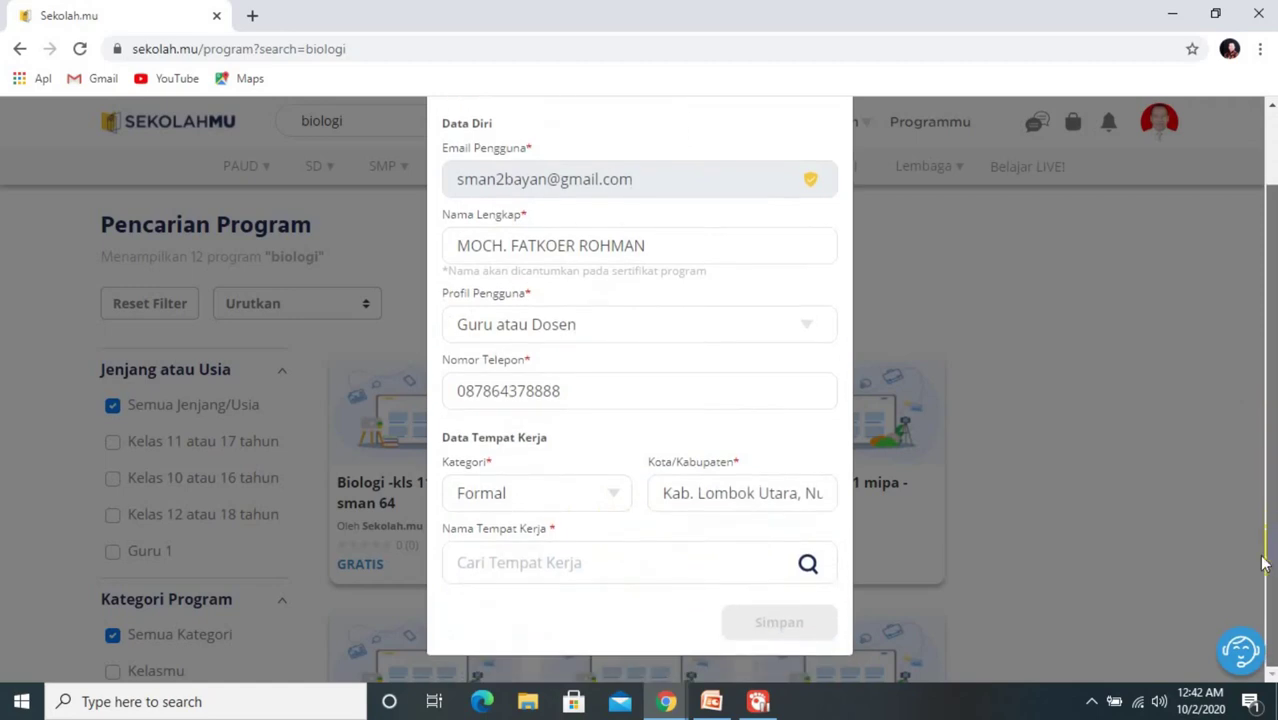
# Step: Look up and select SMAN 2 Bayan as the workplace, then save with Simpan
pyautogui.click(626, 567)
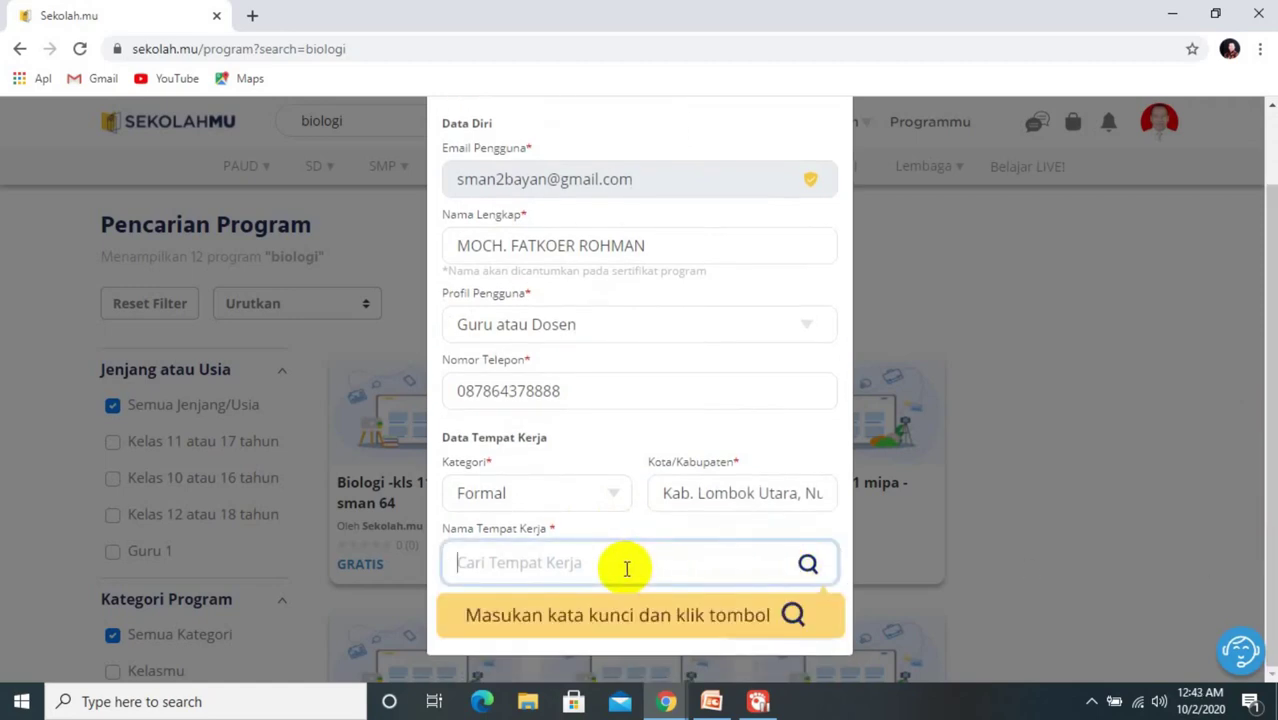
pyautogui.write('SMAN 2 BAYAN')
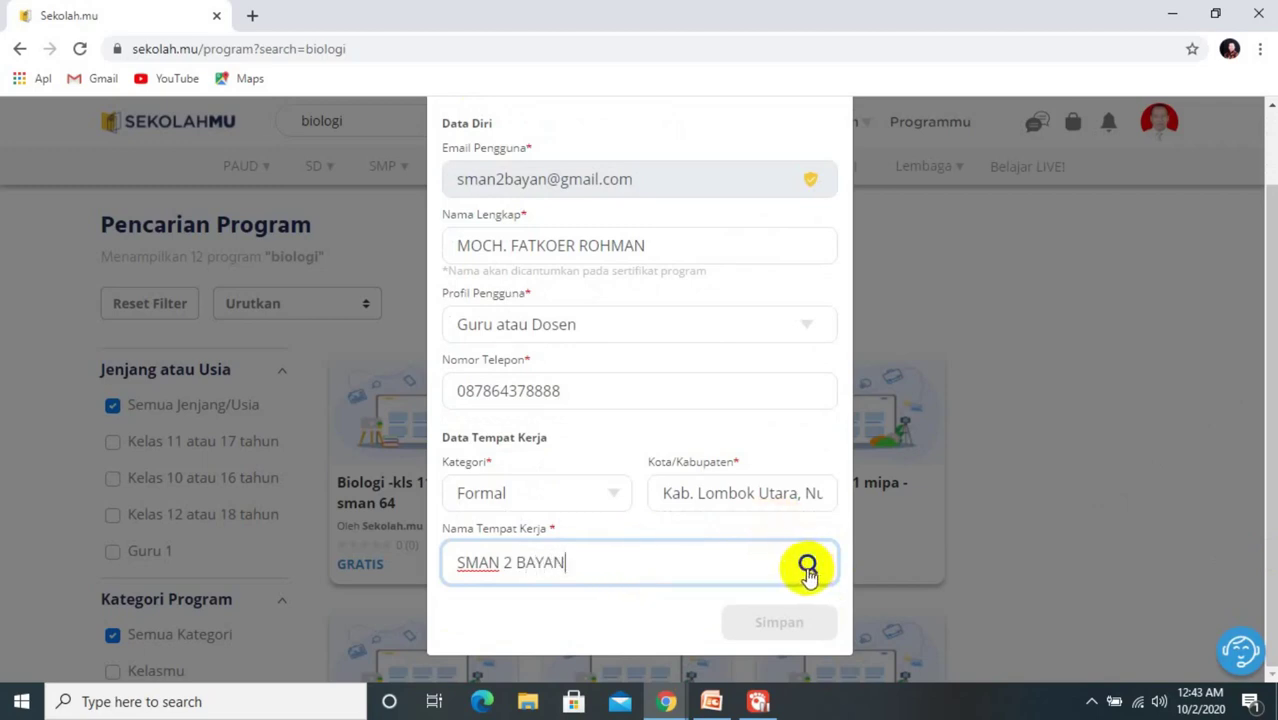
pyautogui.click(807, 566)
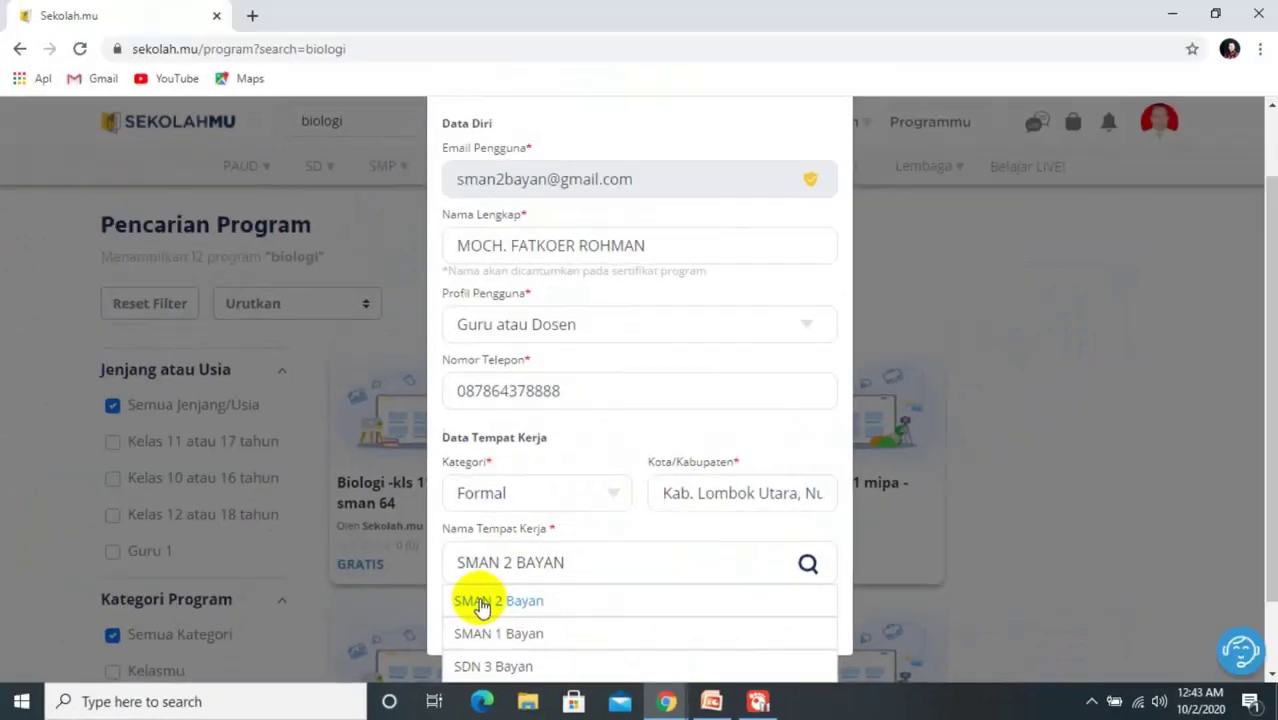
pyautogui.click(480, 603)
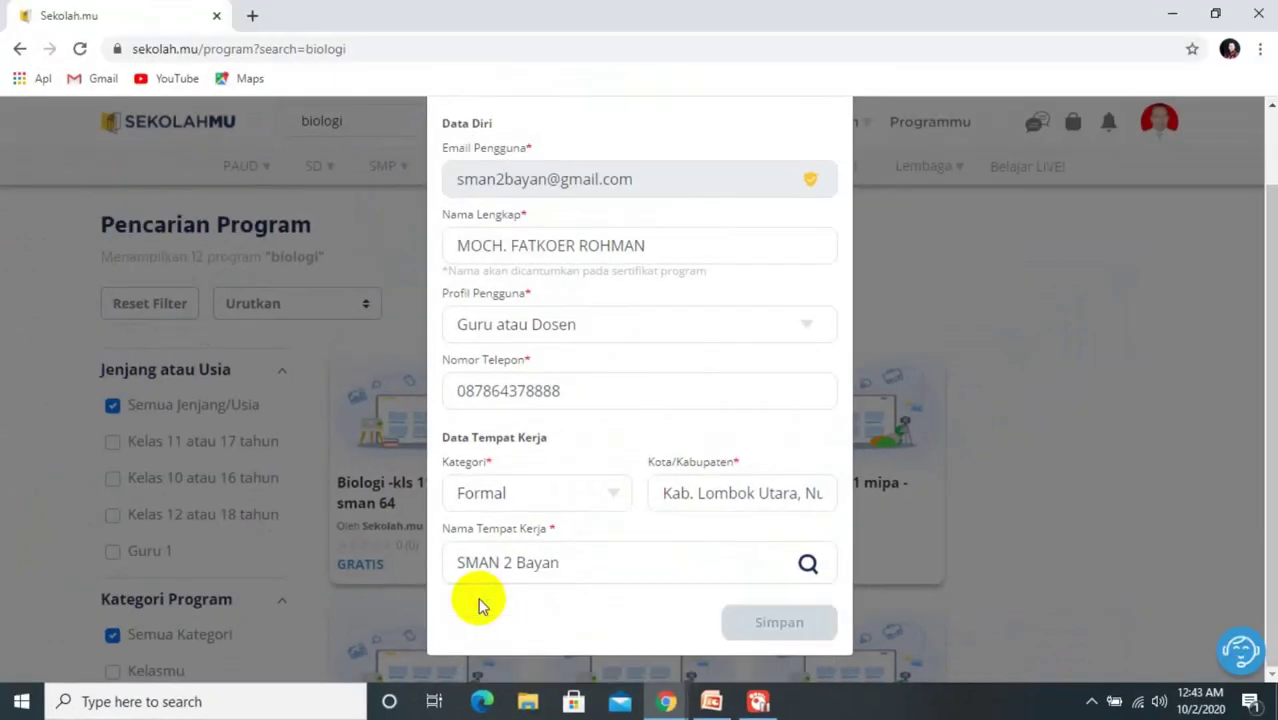
pyautogui.click(783, 636)
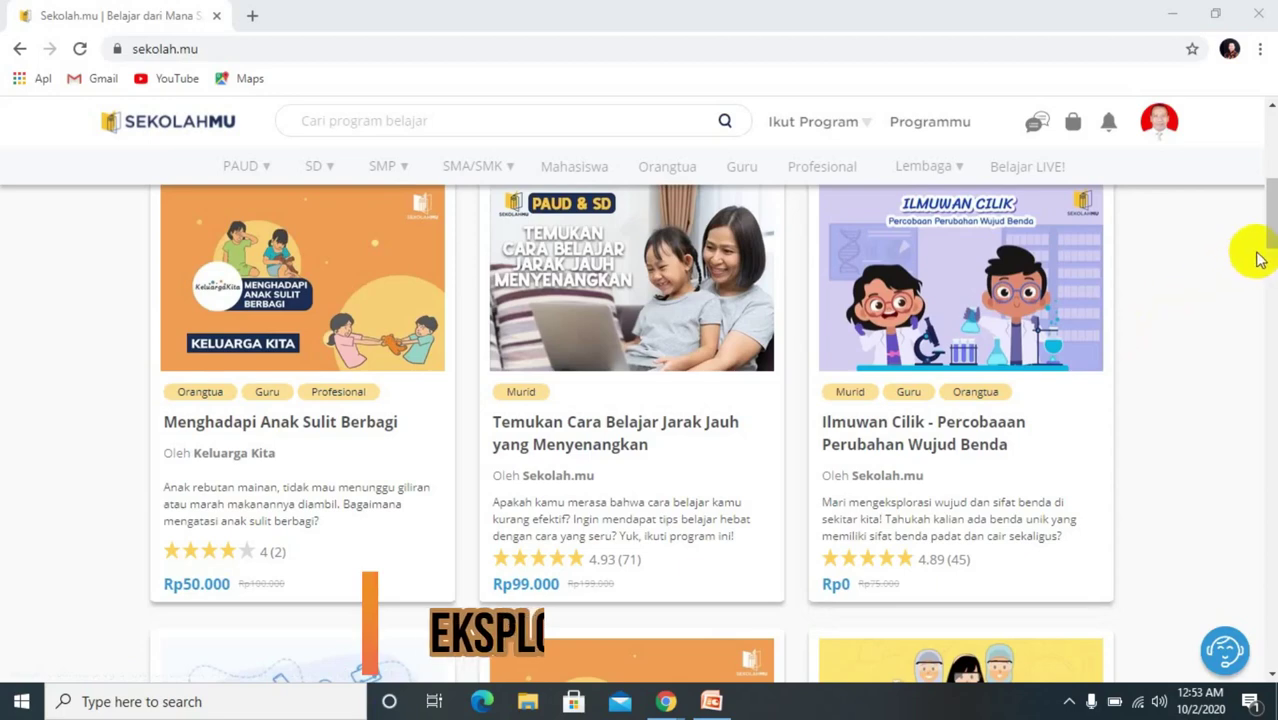
# Step: Scroll through the homepage's Program Unggulan cards and back up to the search box
pyautogui.moveTo(1264, 225); pyautogui.dragTo(1272, 225)
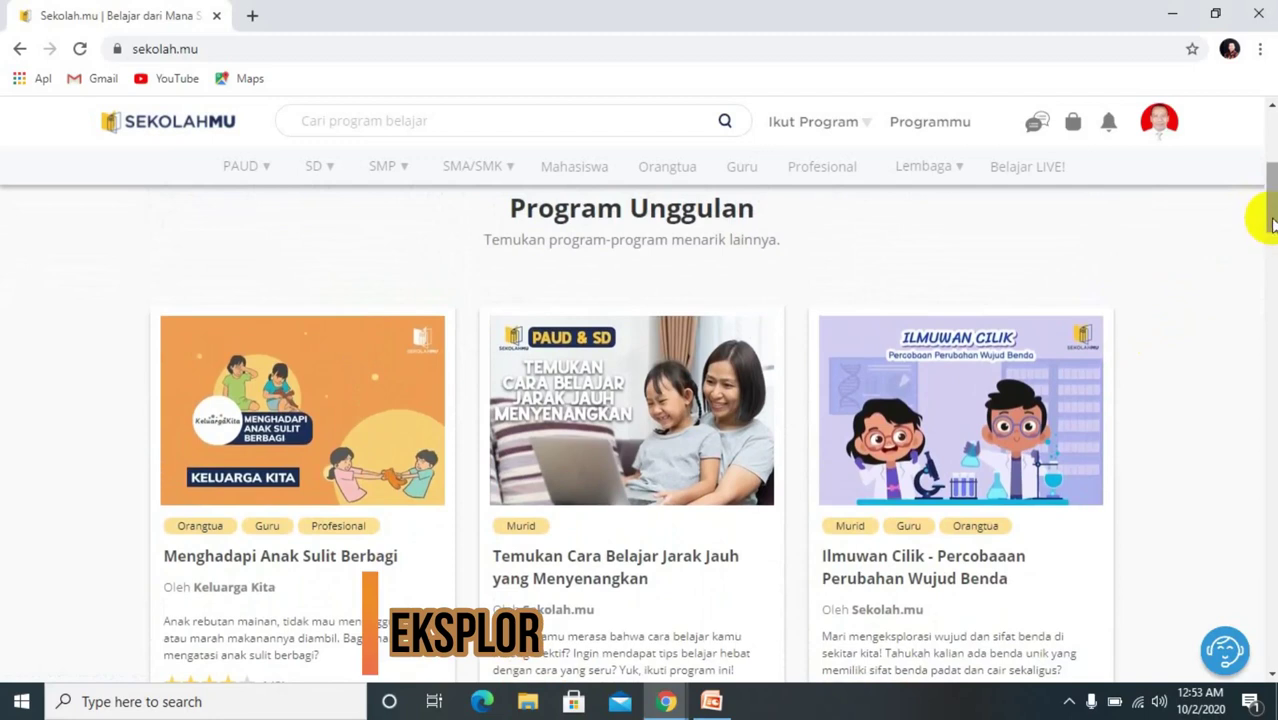
pyautogui.moveTo(1264, 208); pyautogui.dragTo(1270, 252)
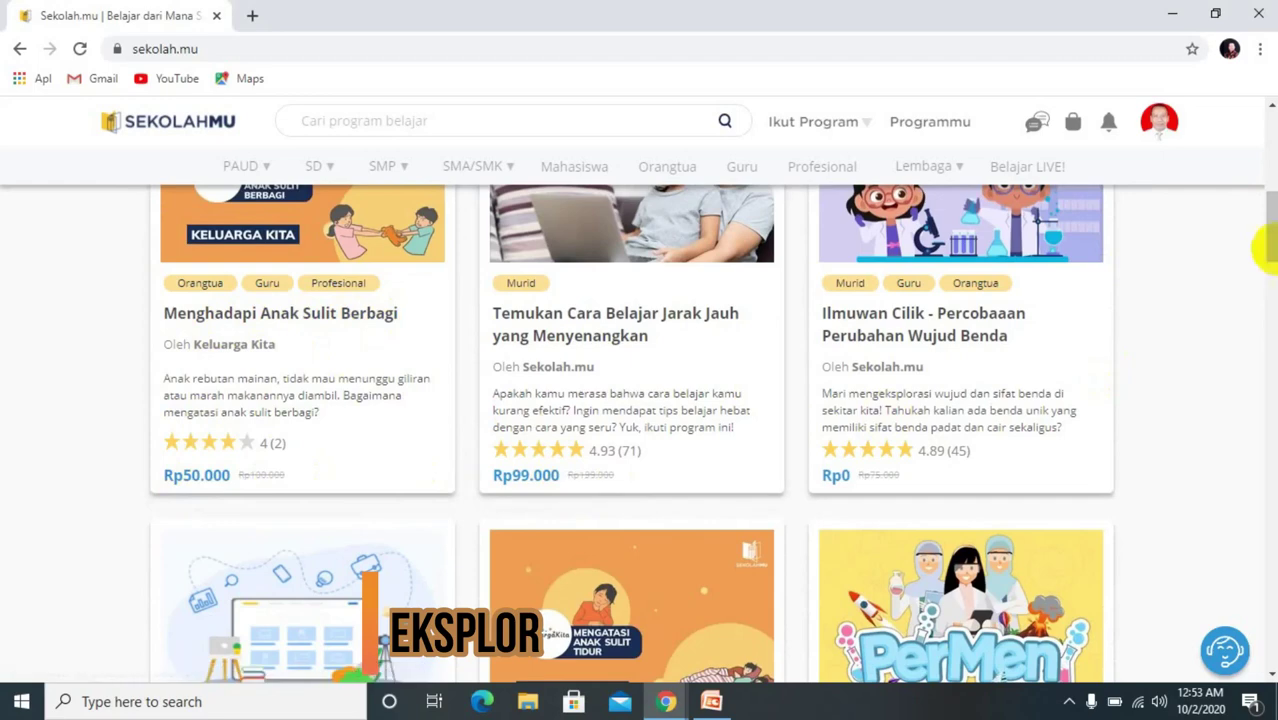
pyautogui.moveTo(1270, 243); pyautogui.dragTo(1271, 150)
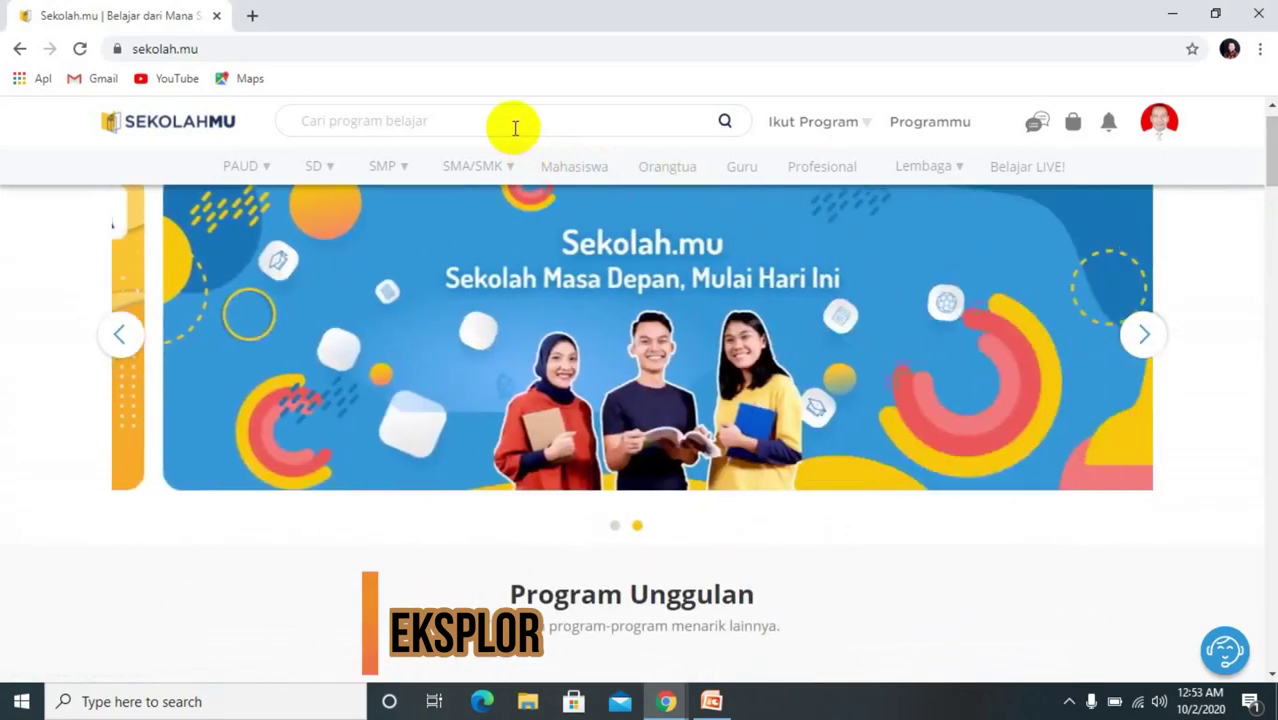
pyautogui.click(515, 127)
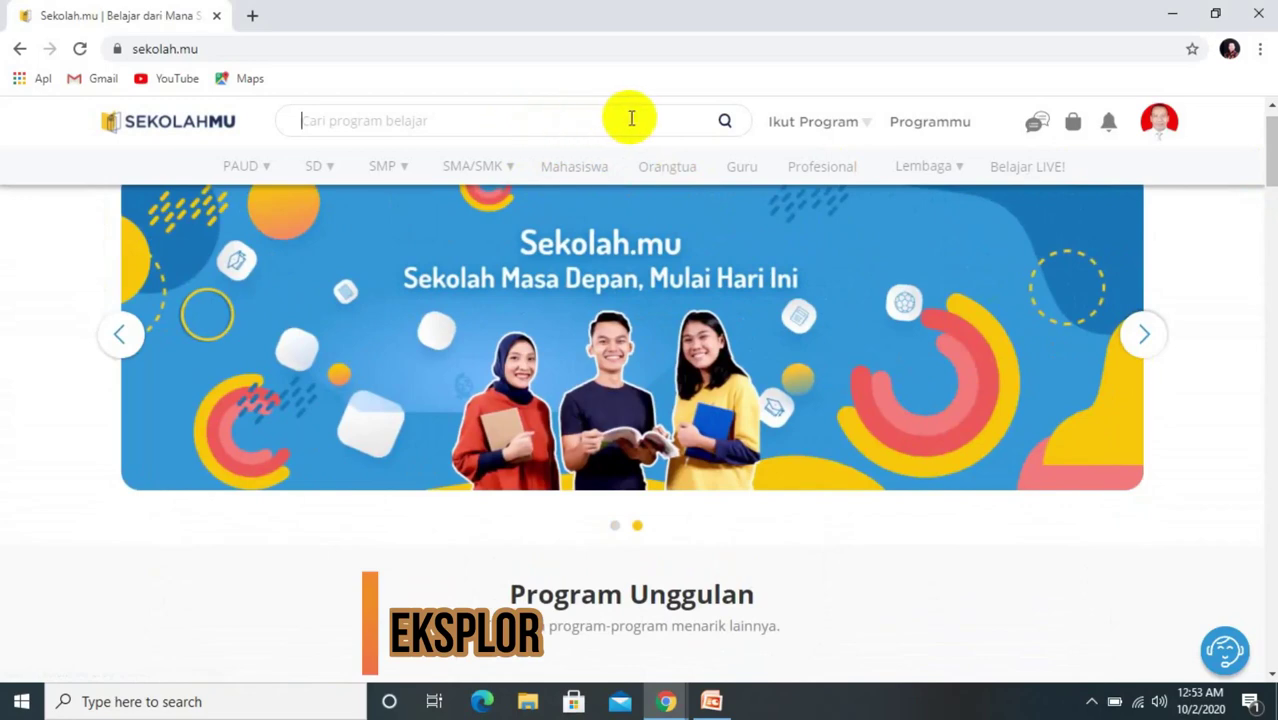
# Step: Search for 'matematika', scroll through the 12 results, then clear the search term
pyautogui.write('matematika')
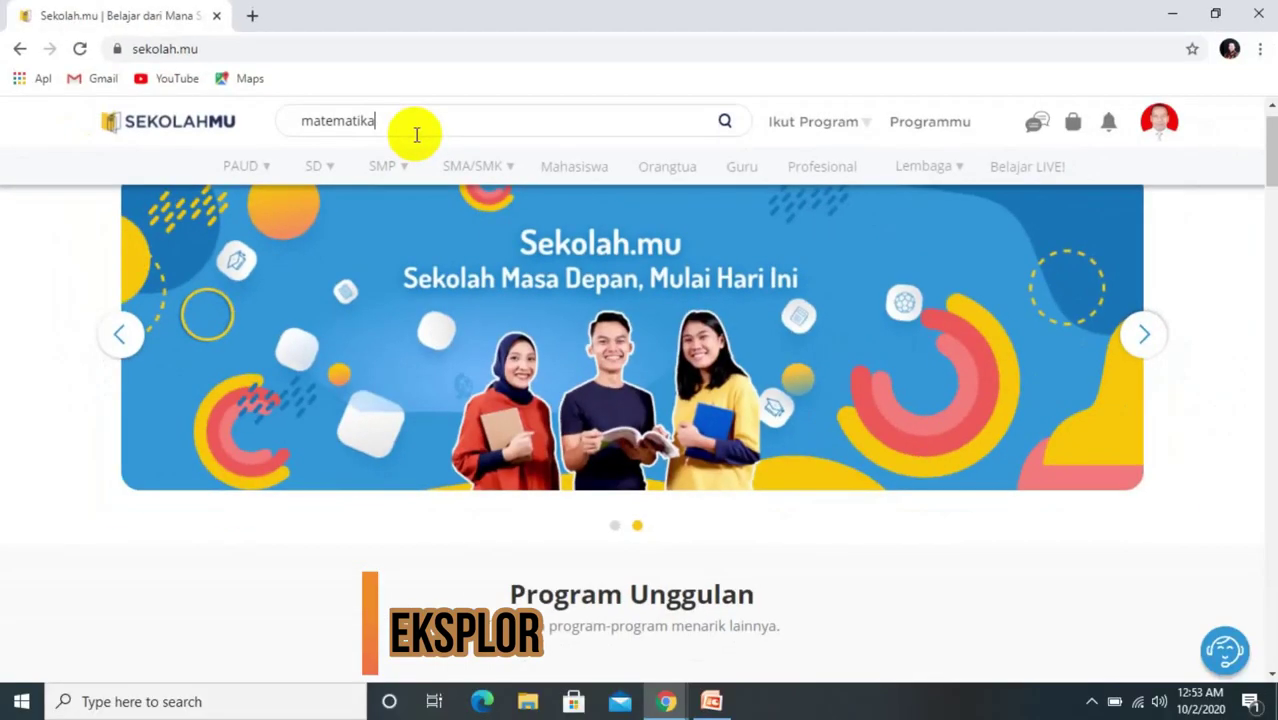
pyautogui.press('Return')
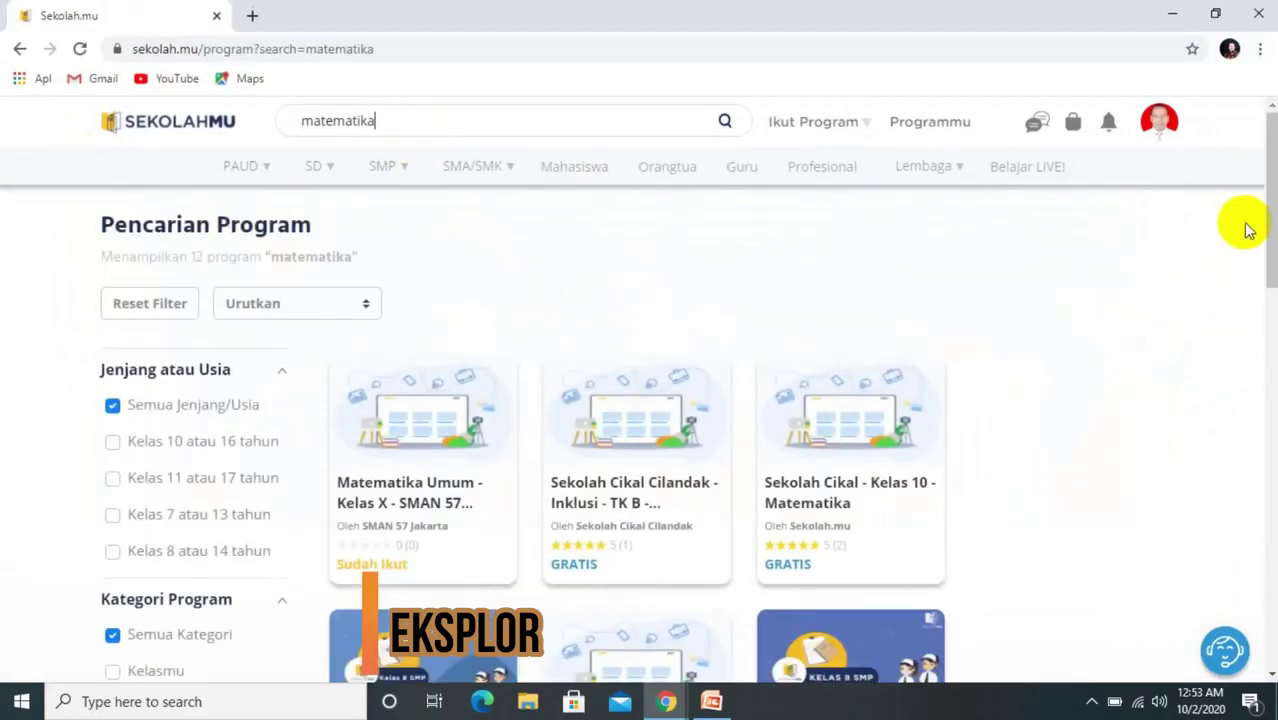
pyautogui.moveTo(1272, 250); pyautogui.dragTo(1266, 380)
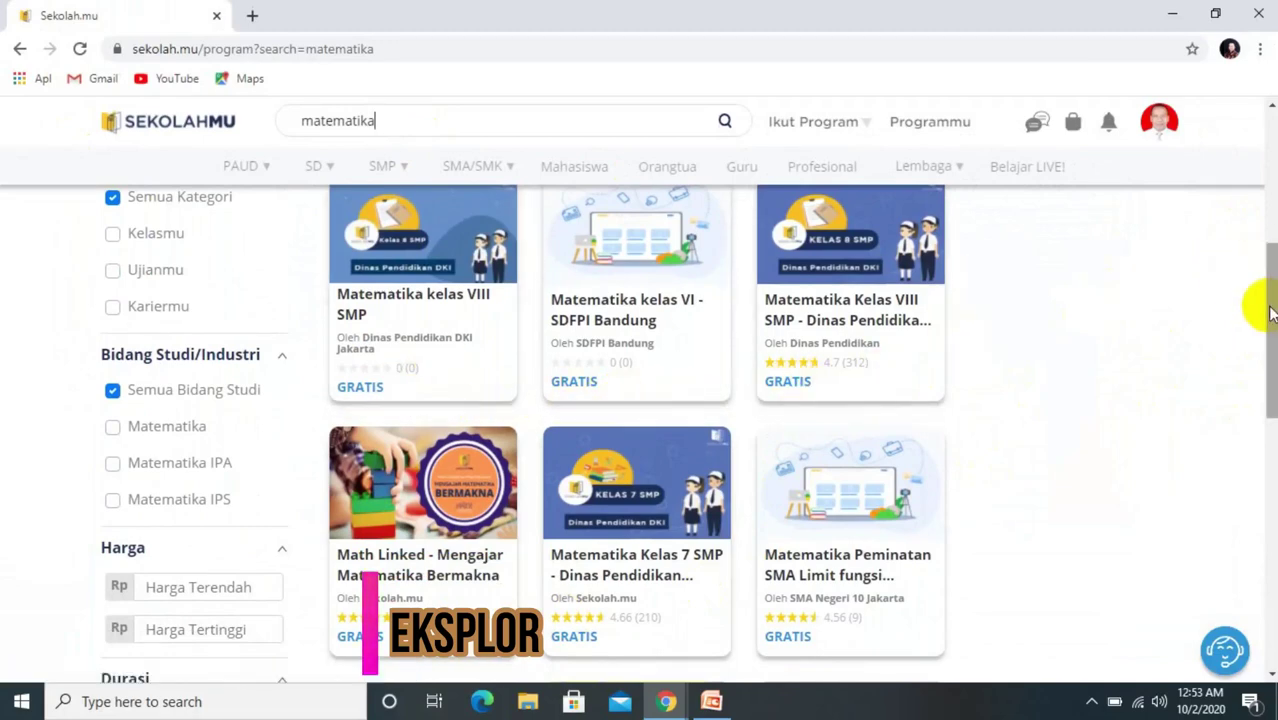
pyautogui.moveTo(1260, 306); pyautogui.dragTo(1268, 90)
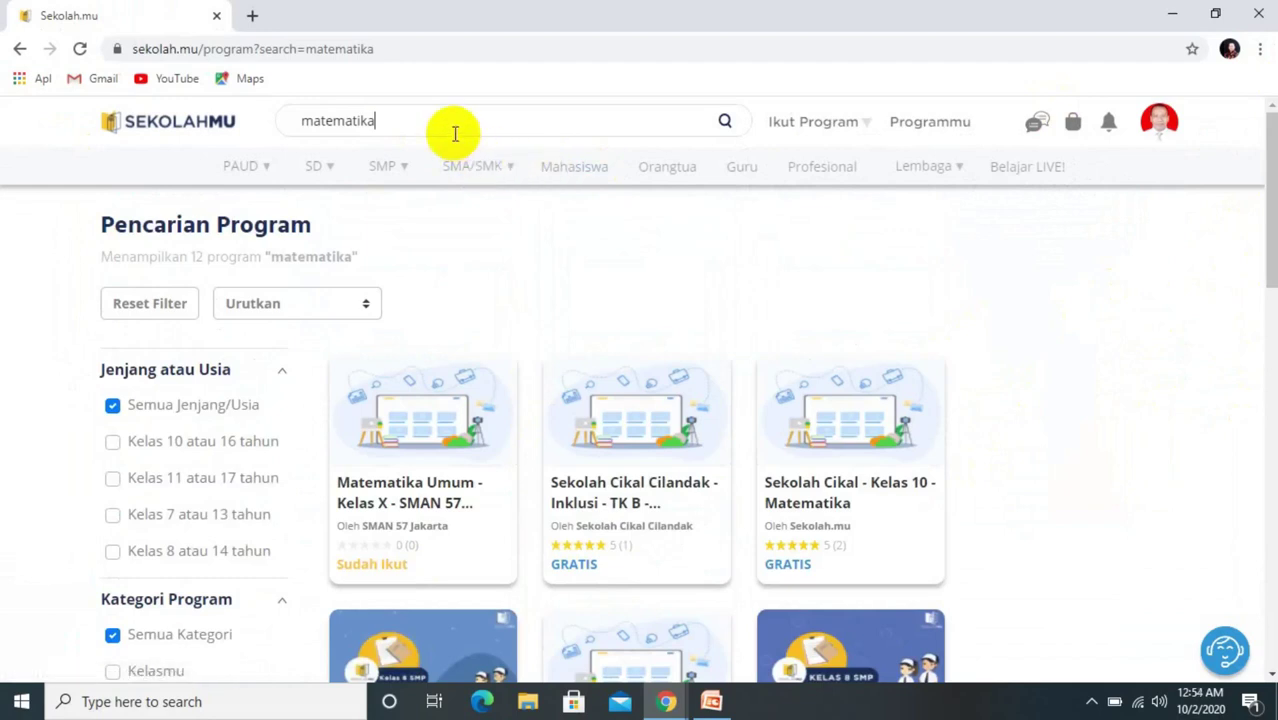
pyautogui.press('BackSpace')
pyautogui.press('BackSpace')
pyautogui.press('BackSpace')
pyautogui.press('BackSpace')
pyautogui.press('BackSpace')
pyautogui.press('BackSpace')
pyautogui.press('BackSpace')
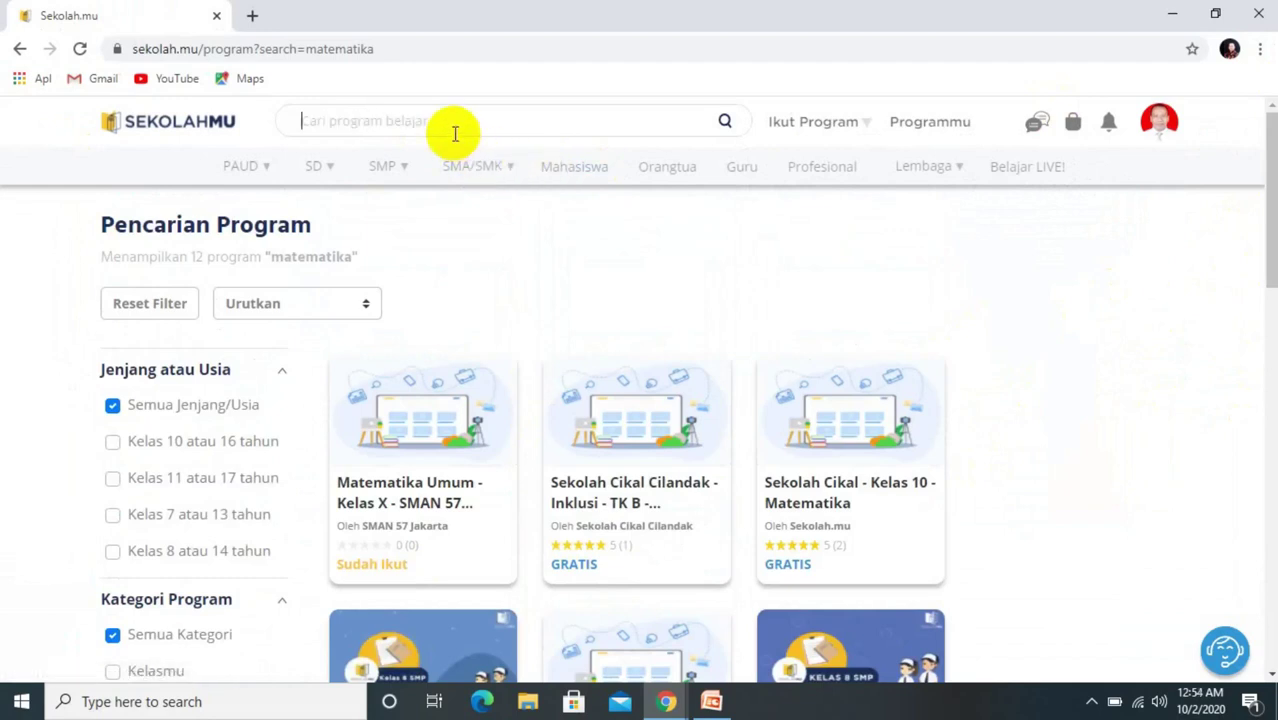
# Step: Search for 'biologi' to list the 12 Biologi programs, then clear the box
pyautogui.write('biologi')
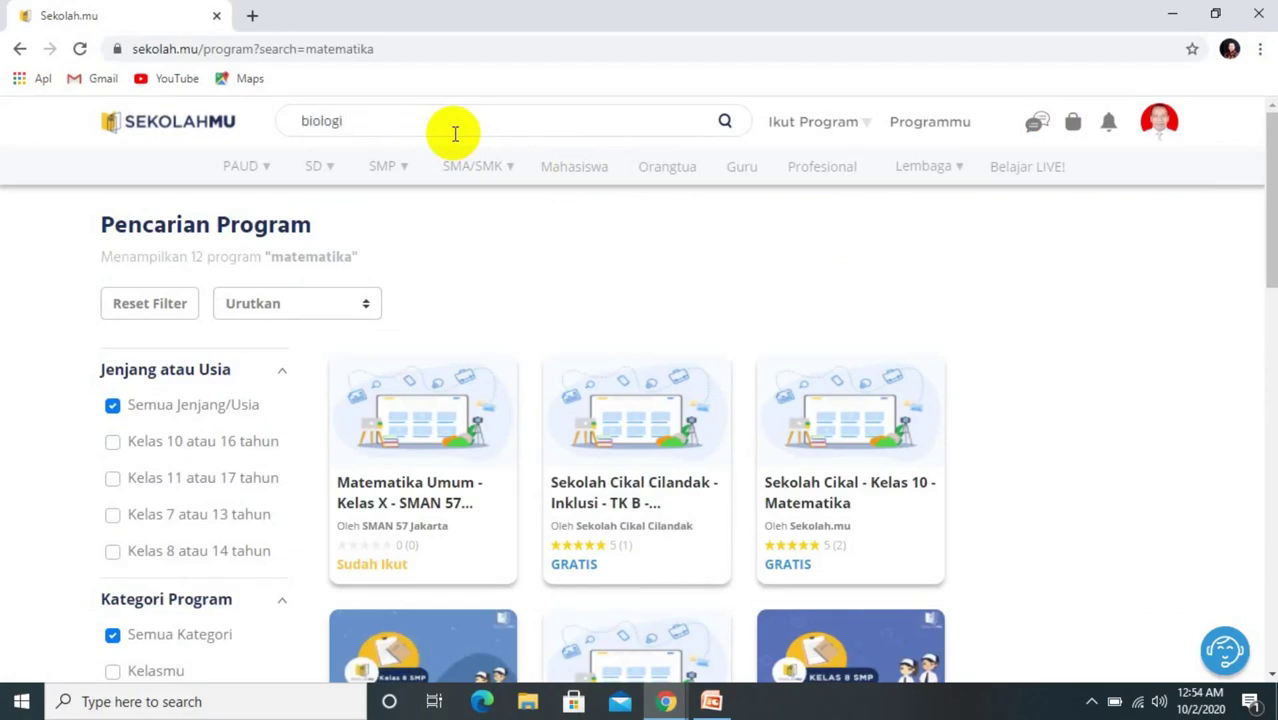
pyautogui.press('Return')
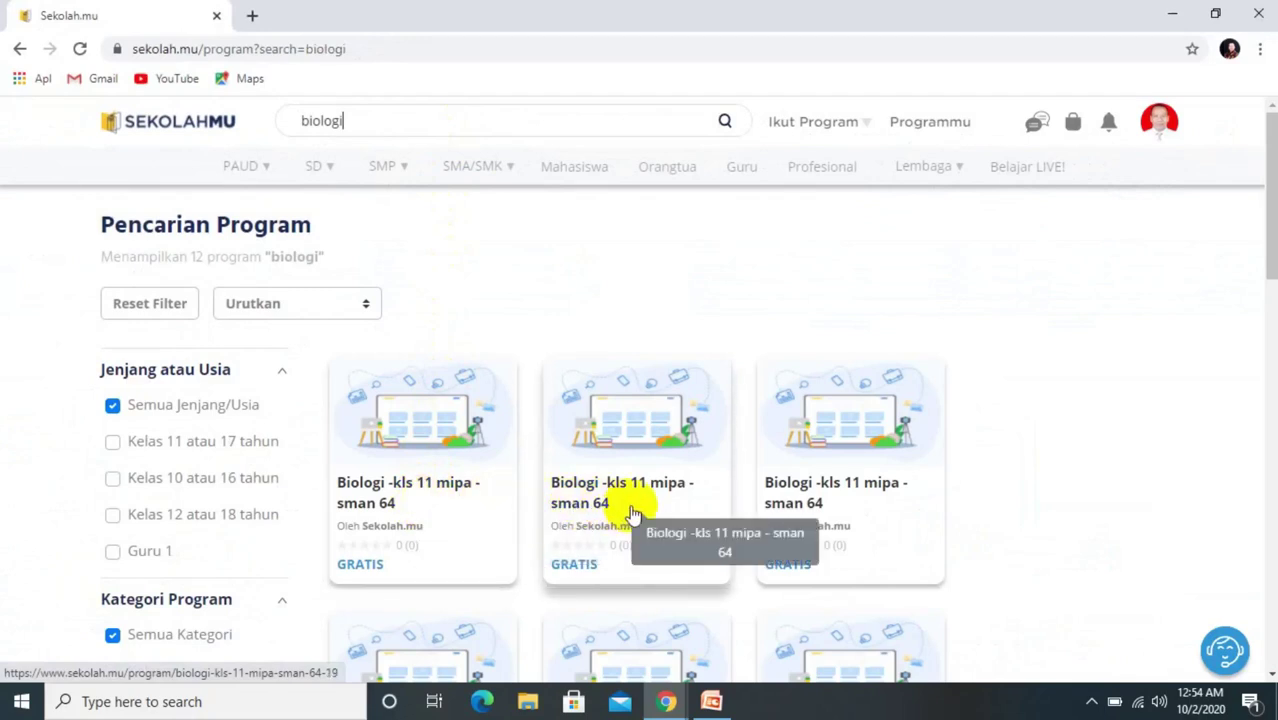
pyautogui.press('BackSpace')
pyautogui.press('BackSpace')
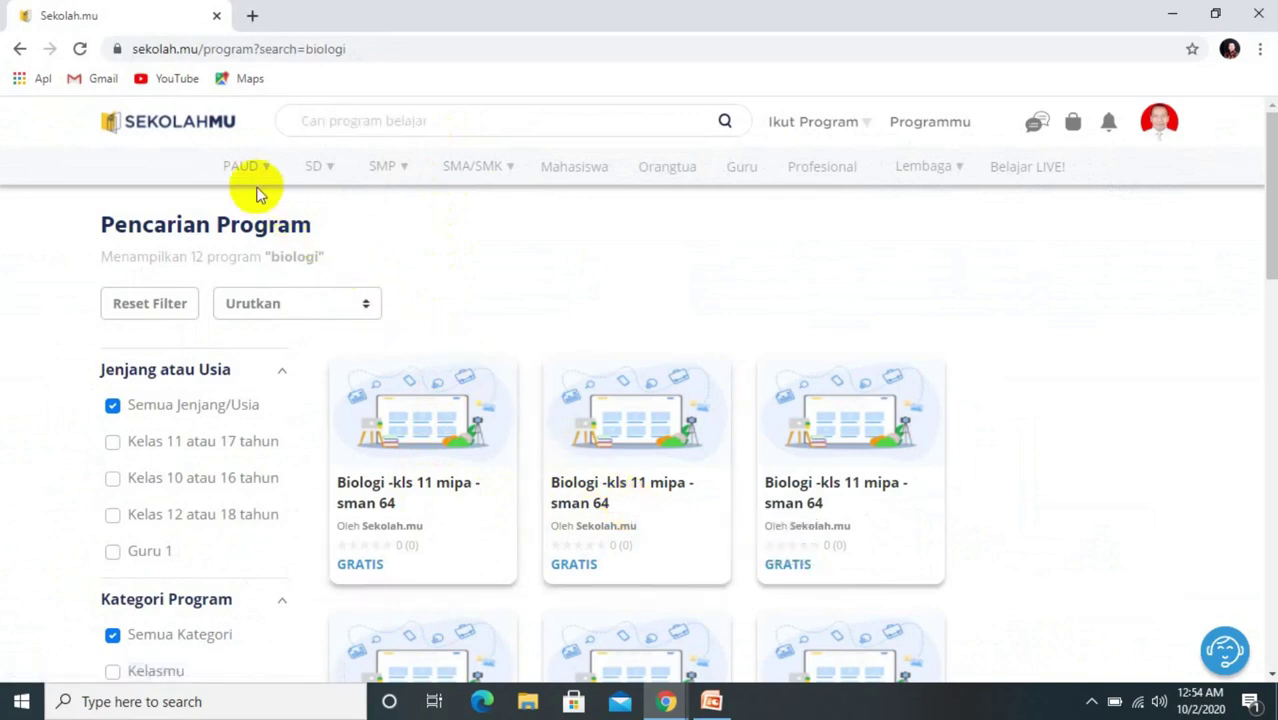